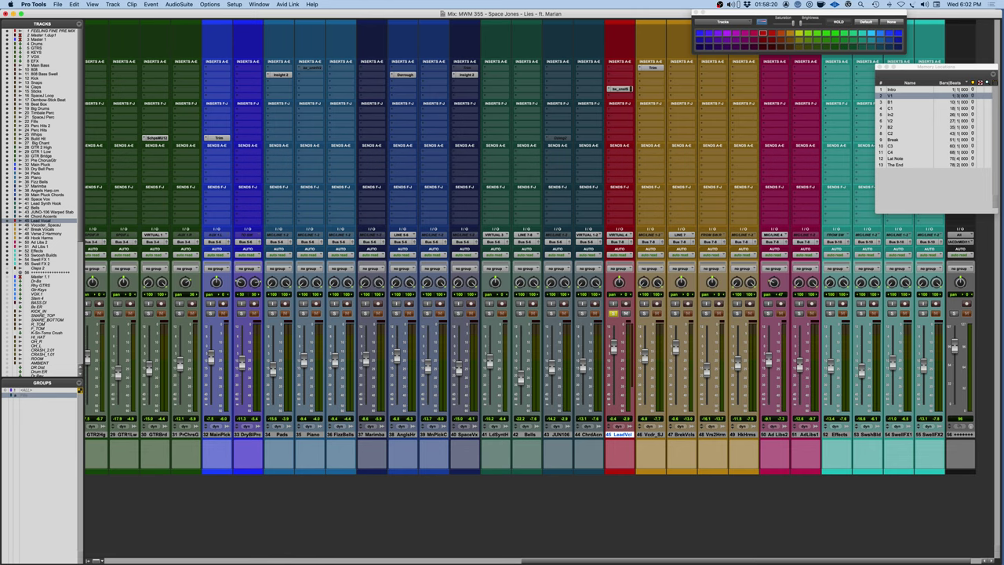
Open the bx_console SSL 9000 J on the Lead Vocal track and raise the track fader to +1.1 dB during playback with the plug-in temporarily bypassed.
{"action": "left_click", "coordinate": [621, 88]}
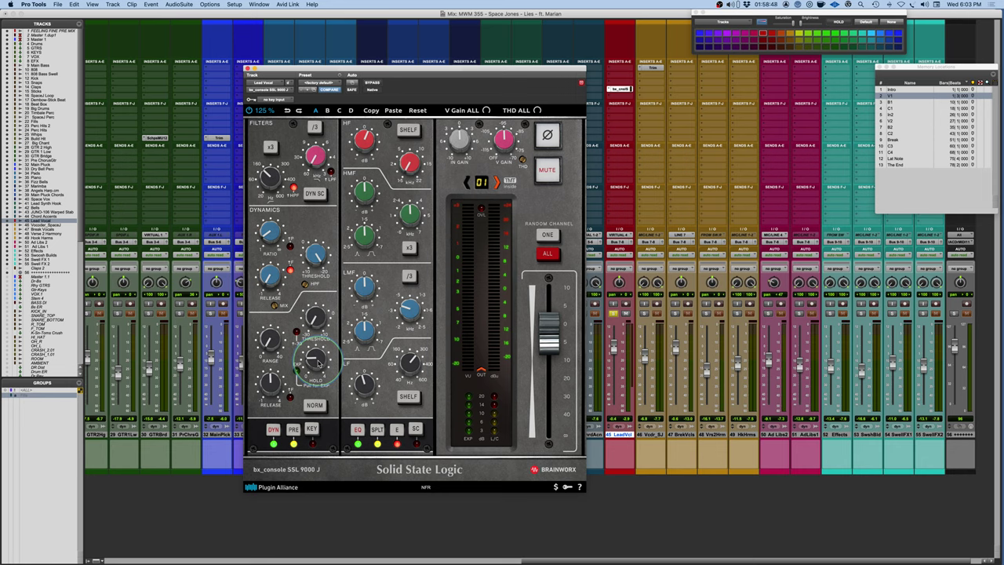
{"action": "left_click", "coordinate": [373, 82]}
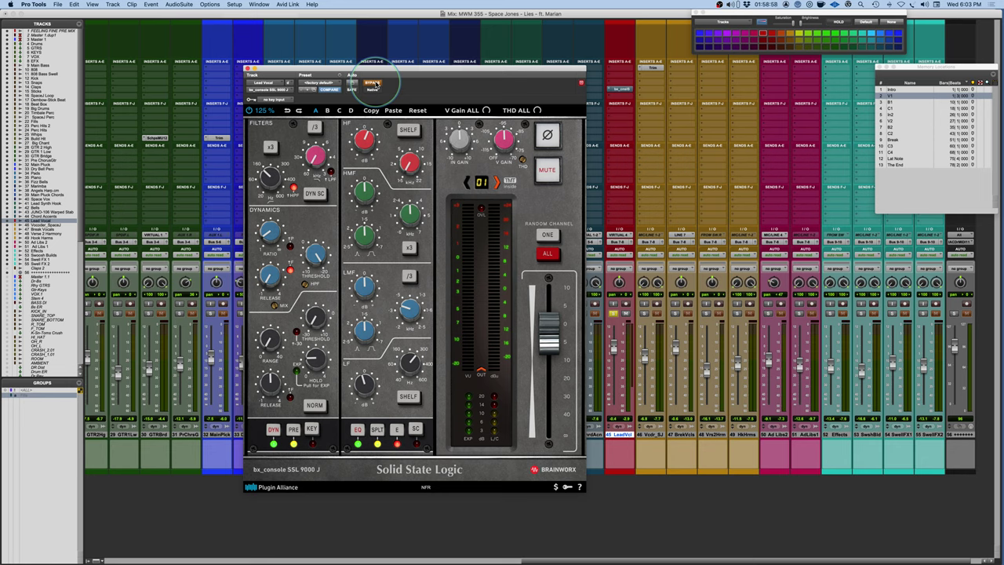
{"action": "key", "text": "space"}
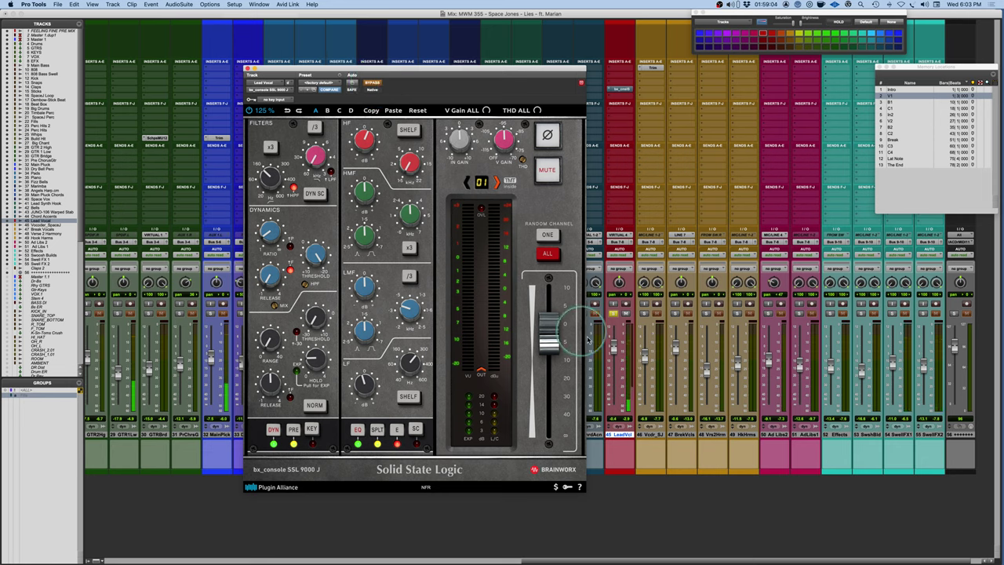
{"action": "left_click_drag", "start_coordinate": [614, 351], "coordinate": [614, 346]}
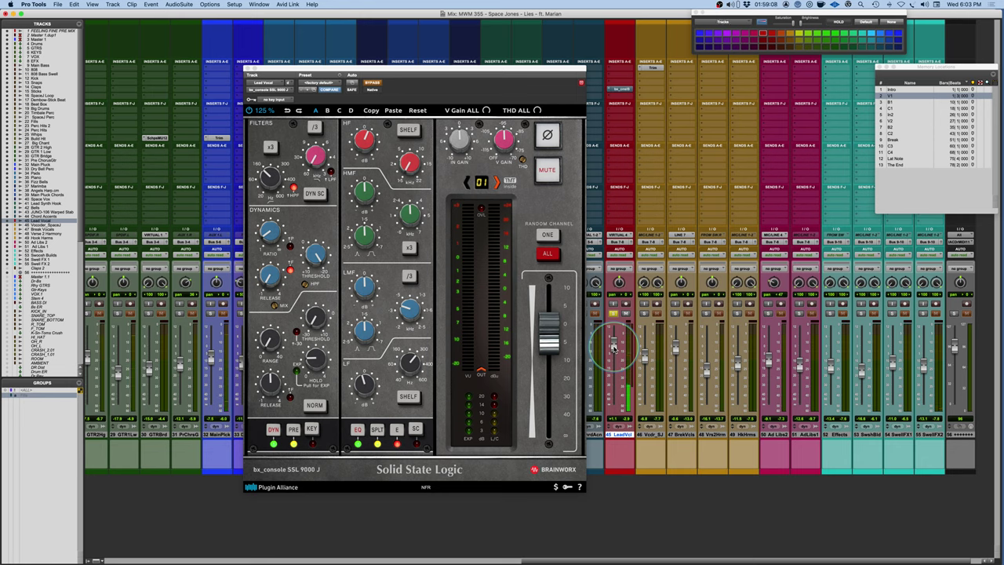
{"action": "left_click", "coordinate": [384, 84]}
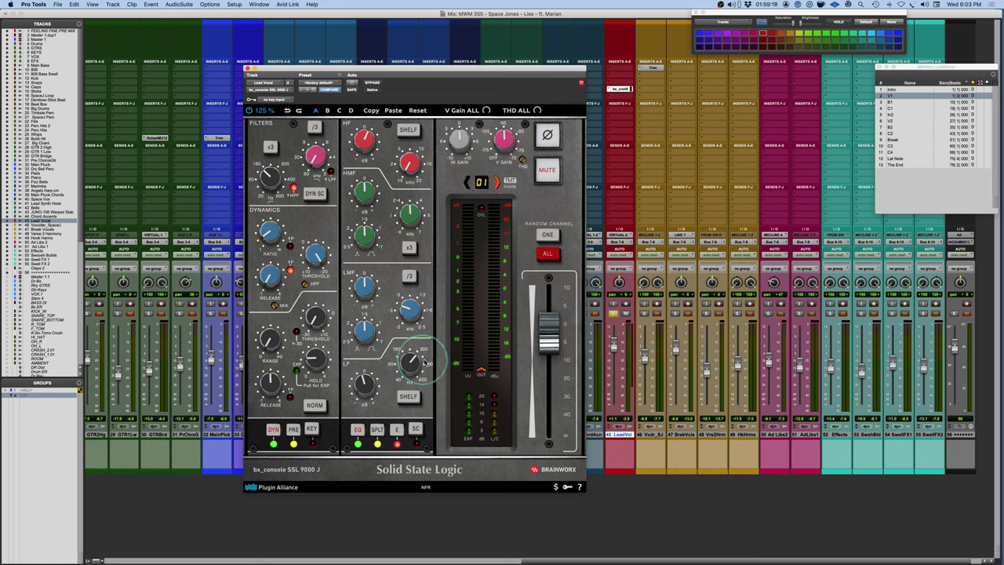
Compare the lead vocal with the SSL 9000 J channel strip active and bypassed during playback, reviewing its EQ, dynamics and output fader.
{"action": "left_click_drag", "start_coordinate": [410, 362], "coordinate": [361, 384]}
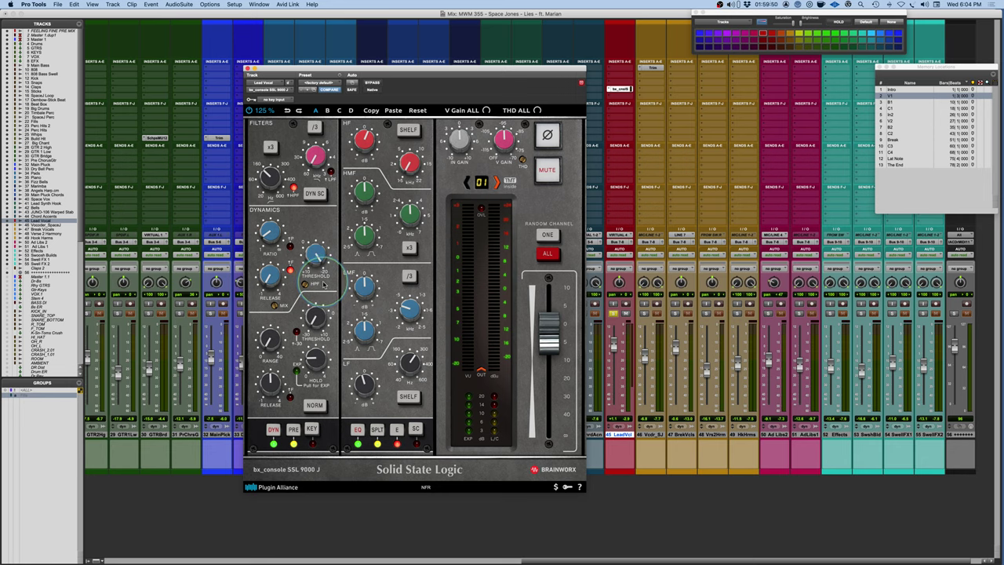
{"action": "left_click", "coordinate": [270, 232]}
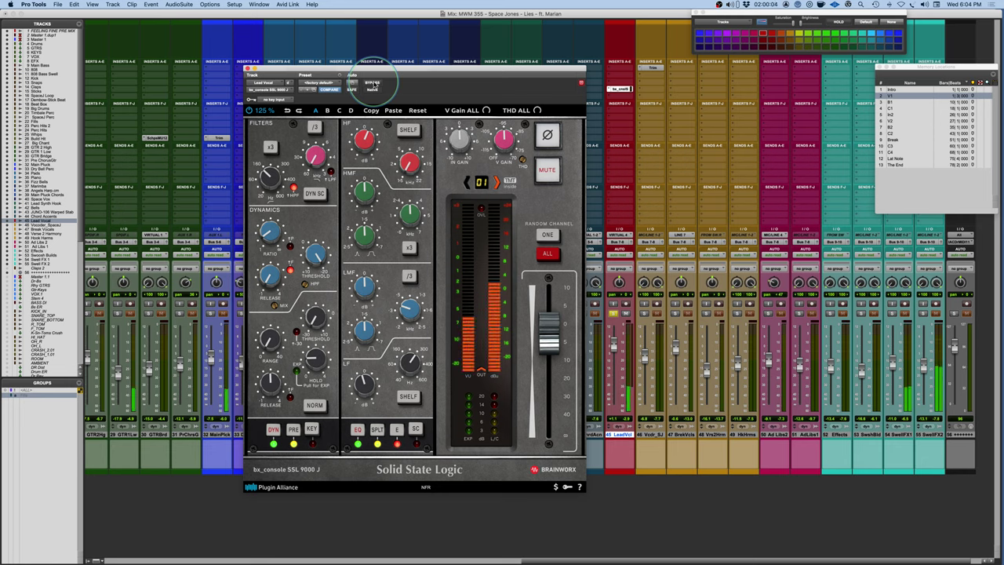
{"action": "left_click", "coordinate": [373, 82]}
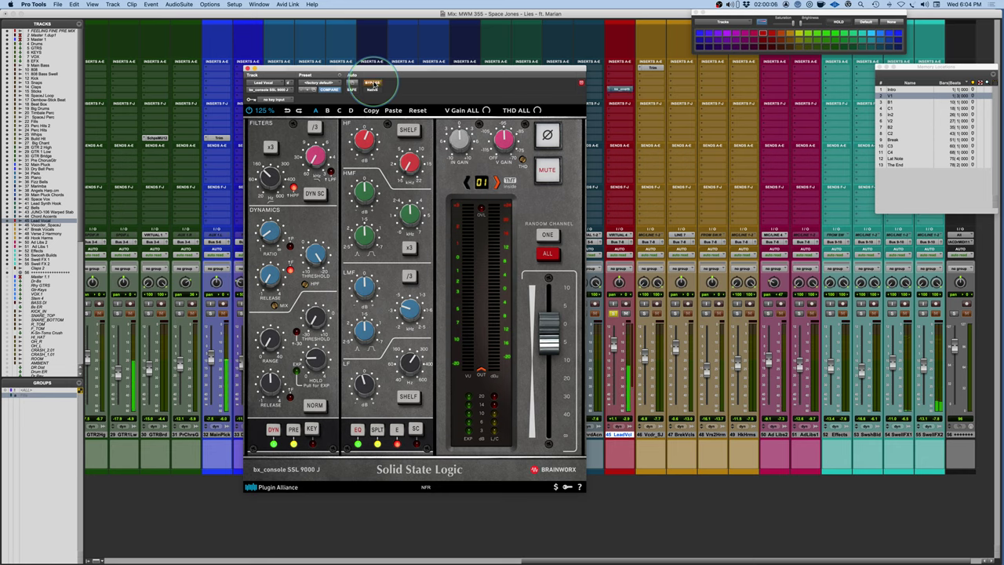
{"action": "left_click", "coordinate": [374, 82]}
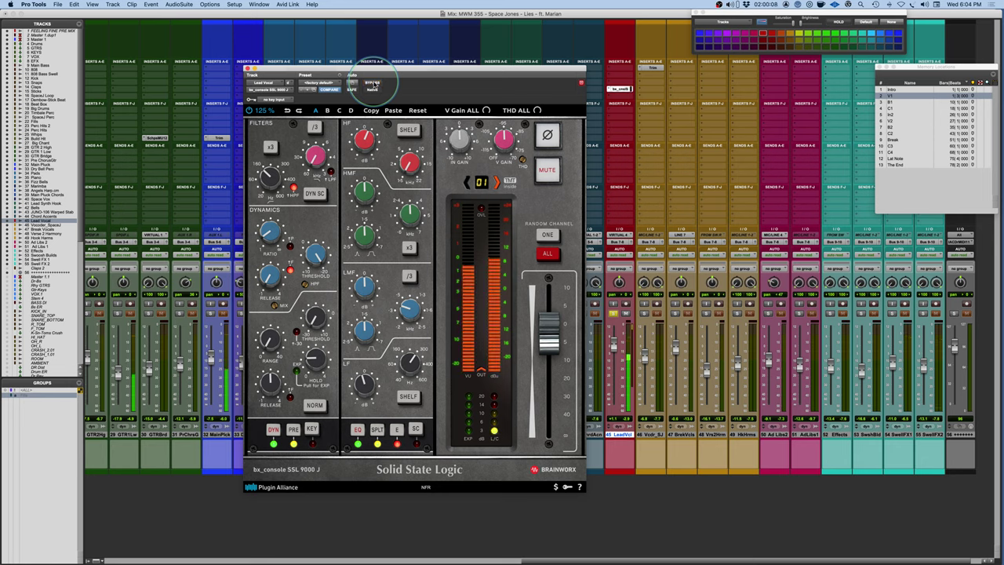
{"action": "left_click_drag", "start_coordinate": [564, 342], "coordinate": [563, 335]}
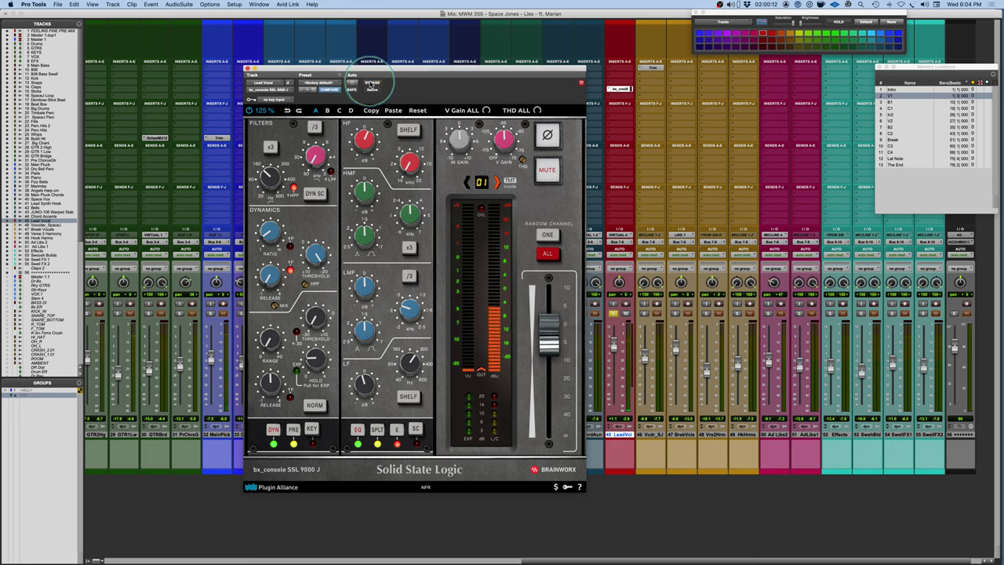
{"action": "left_click", "coordinate": [372, 83]}
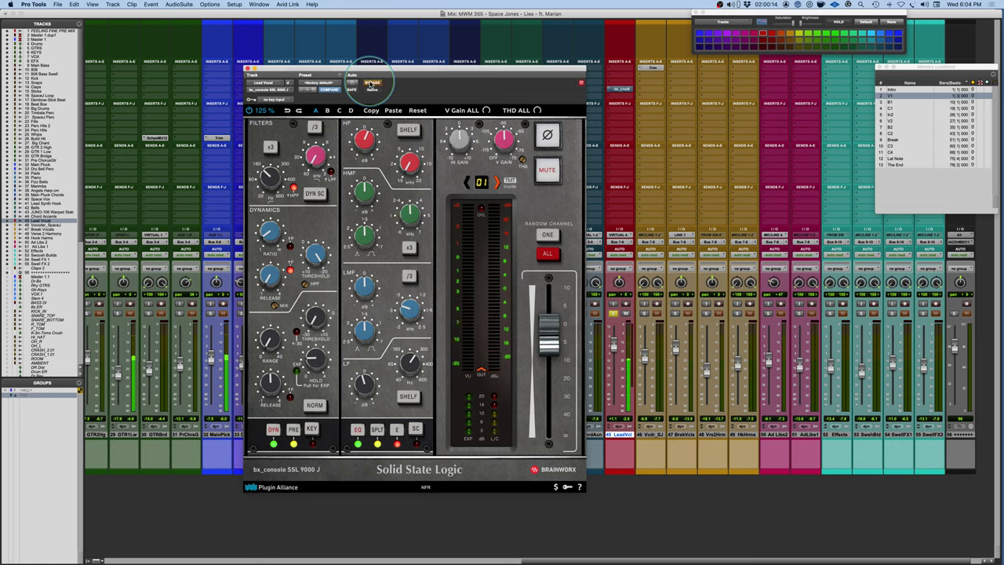
{"action": "left_click", "coordinate": [372, 83]}
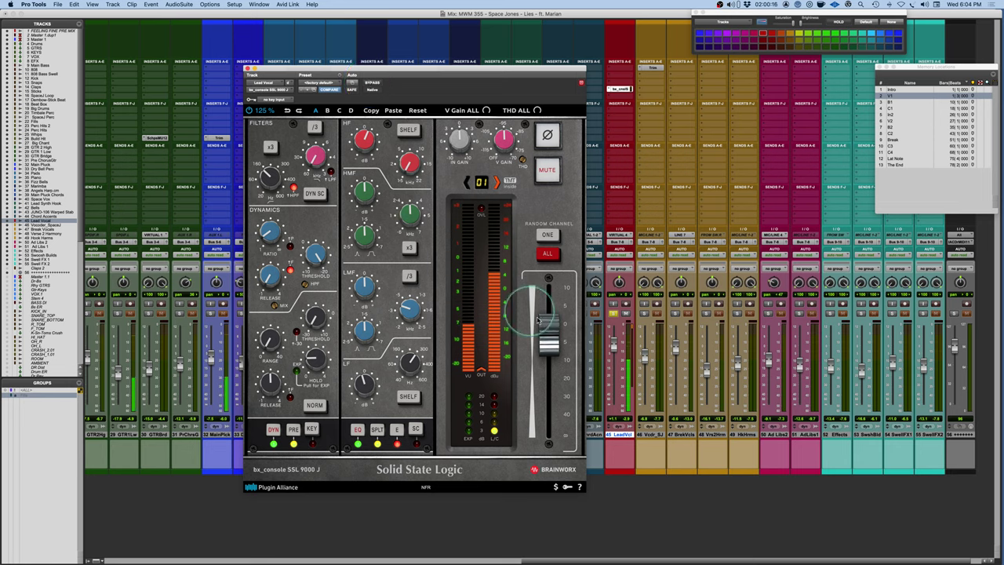
{"action": "left_click_drag", "start_coordinate": [564, 349], "coordinate": [564, 348]}
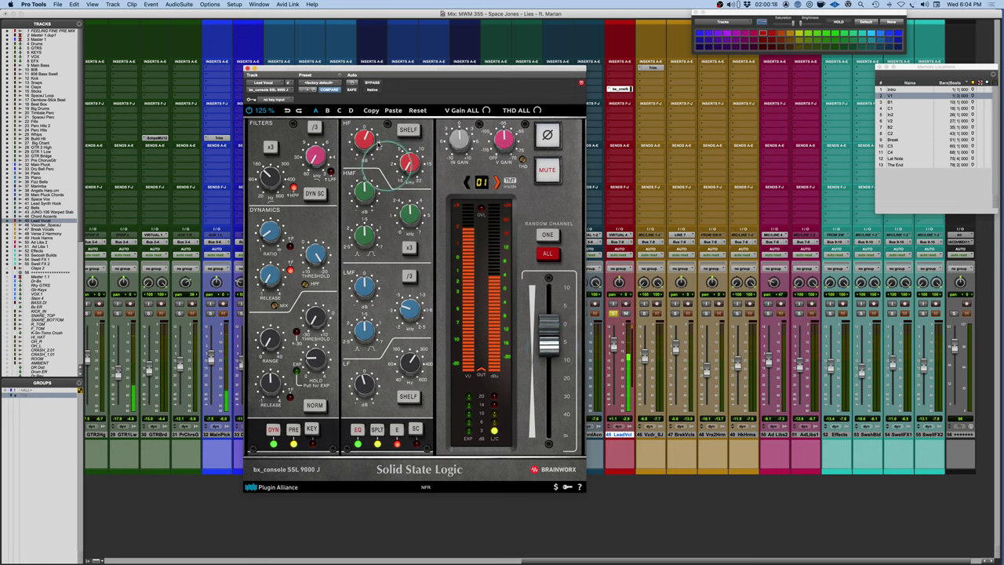
{"action": "left_click", "coordinate": [374, 83]}
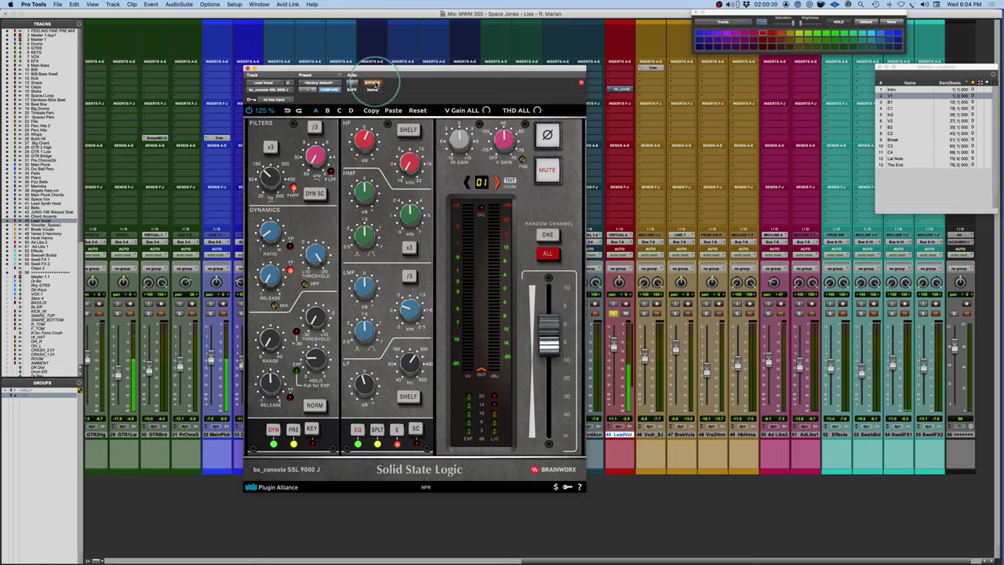
{"action": "left_click", "coordinate": [373, 83]}
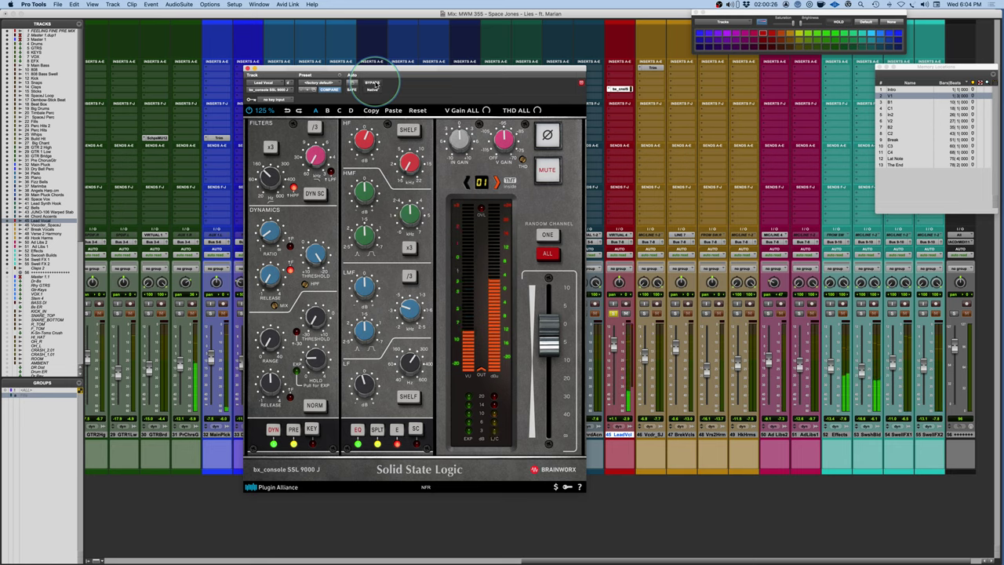
{"action": "left_click", "coordinate": [374, 83]}
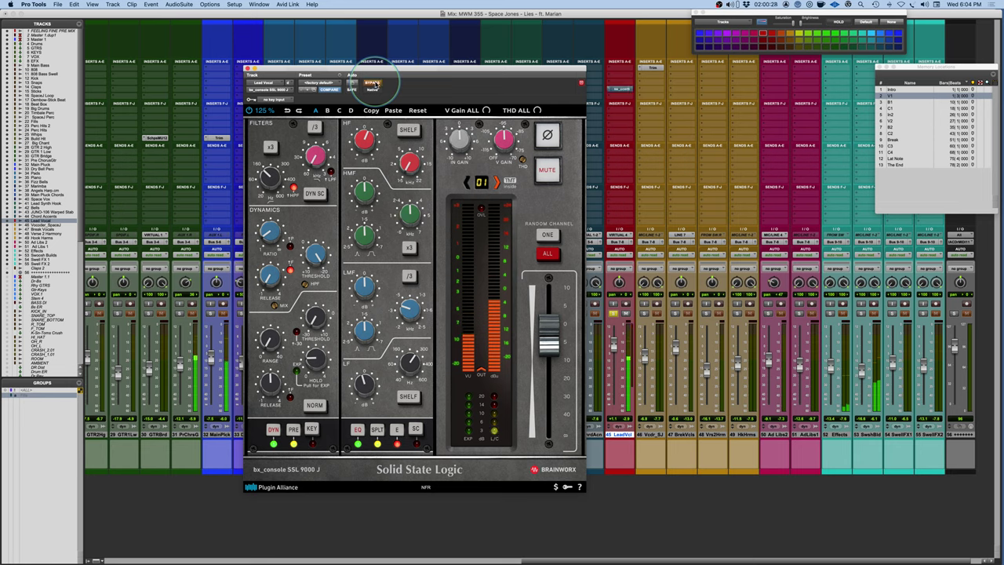
{"action": "left_click", "coordinate": [374, 84]}
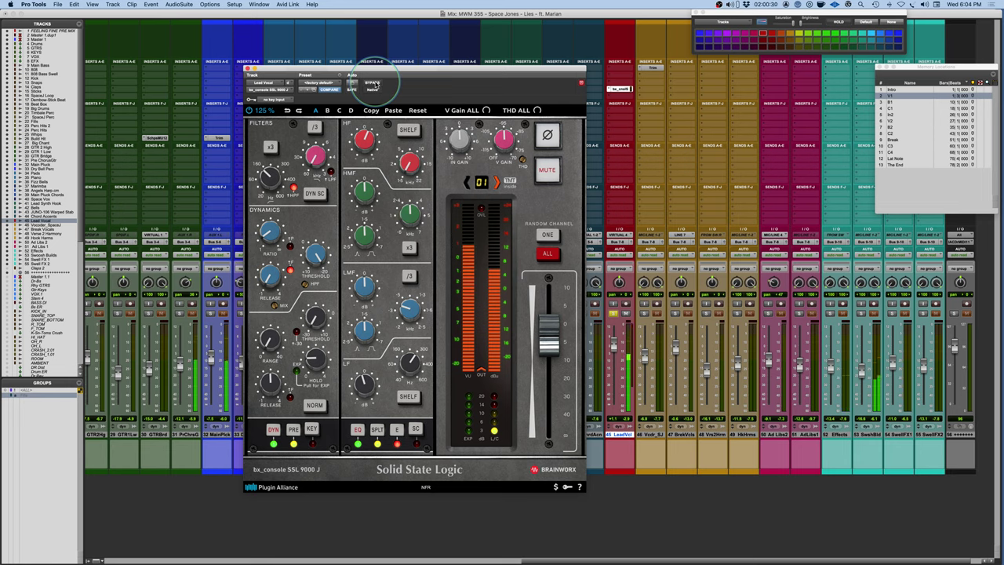
{"action": "left_click", "coordinate": [551, 341]}
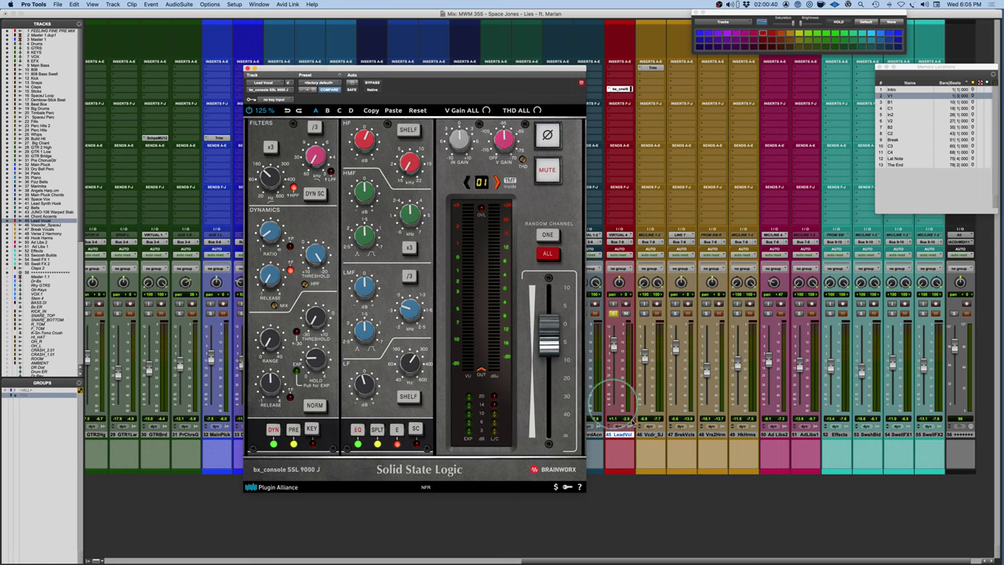
Duplicate the Lead Vocal track once, placed after the original, and pull the duplicate's fader all the way down.
{"action": "right_click", "coordinate": [624, 436]}
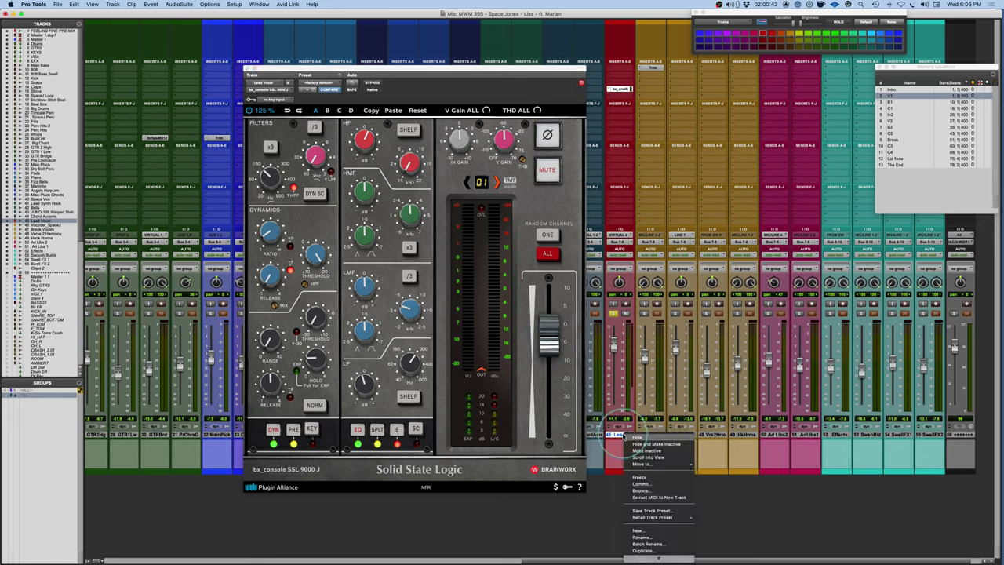
{"action": "scroll", "coordinate": [666, 525], "scroll_direction": "down", "scroll_amount": 1}
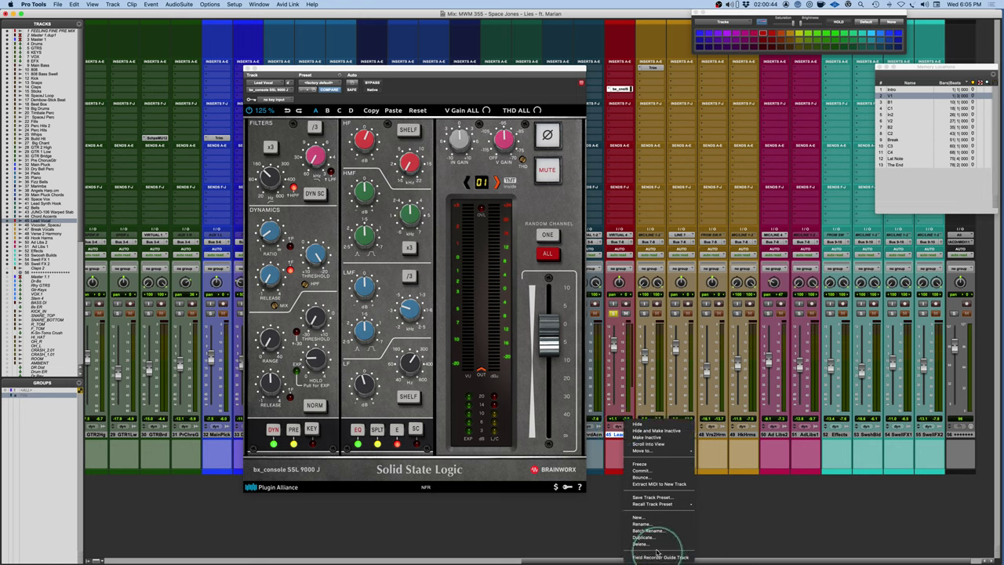
{"action": "left_click", "coordinate": [649, 537]}
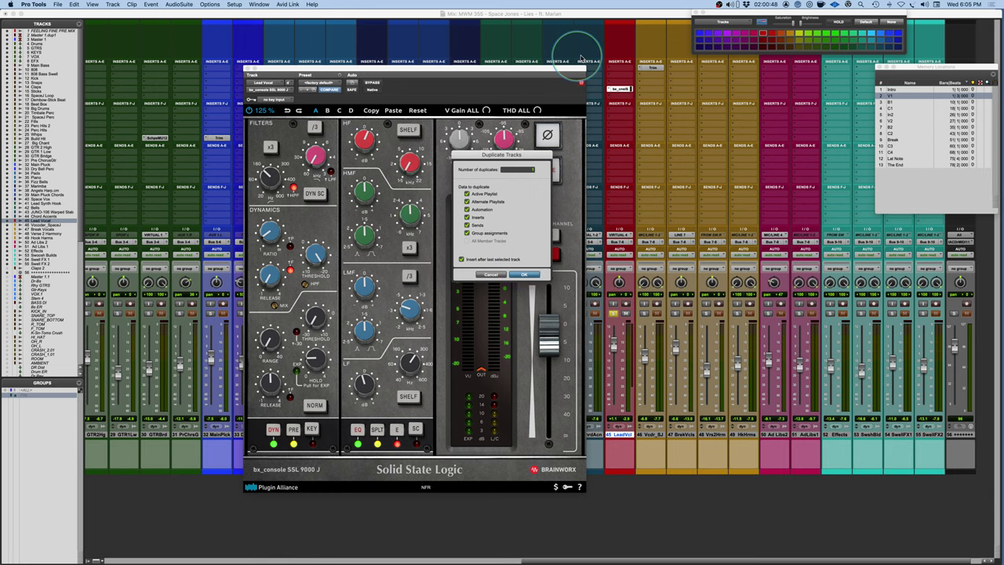
{"action": "key", "text": "Return"}
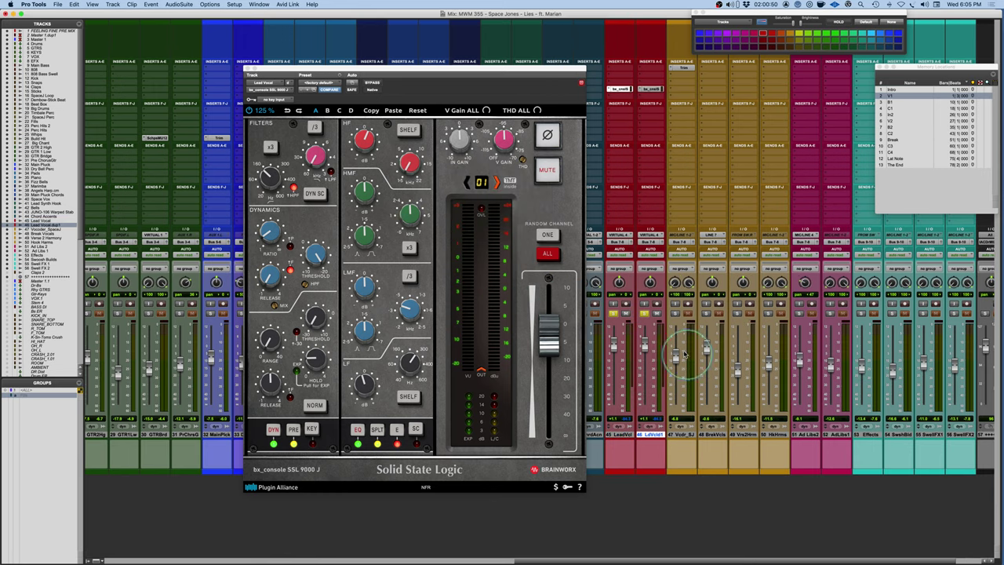
{"action": "left_click_drag", "start_coordinate": [645, 342], "coordinate": [649, 456]}
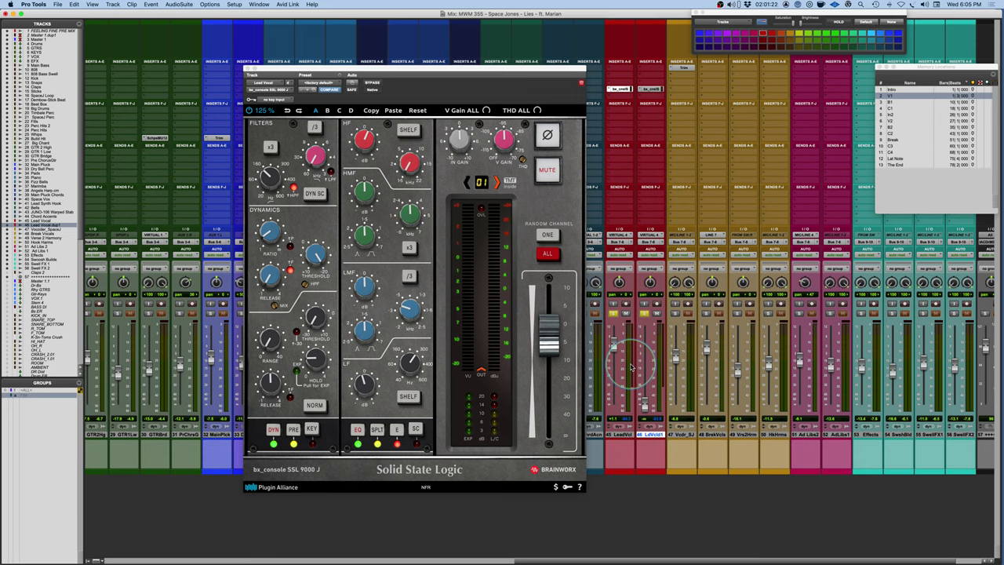
Insert the mono PuigChild 660 compressor on the duplicated lead vocal in a slot below the SSL console and reposition its window.
{"action": "left_click", "coordinate": [641, 112]}
{"action": "left_click", "coordinate": [657, 103]}
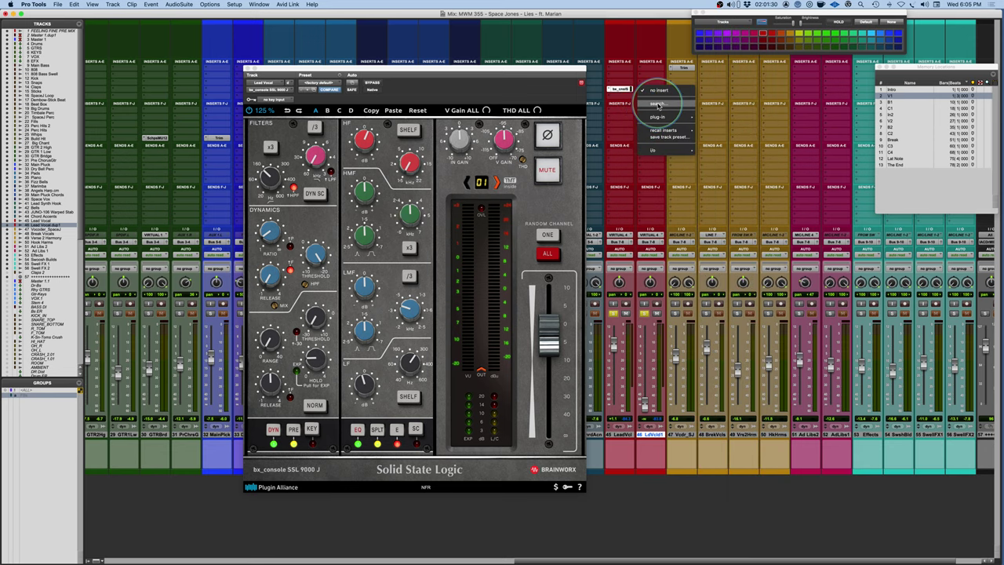
{"action": "type", "text": "puig"}
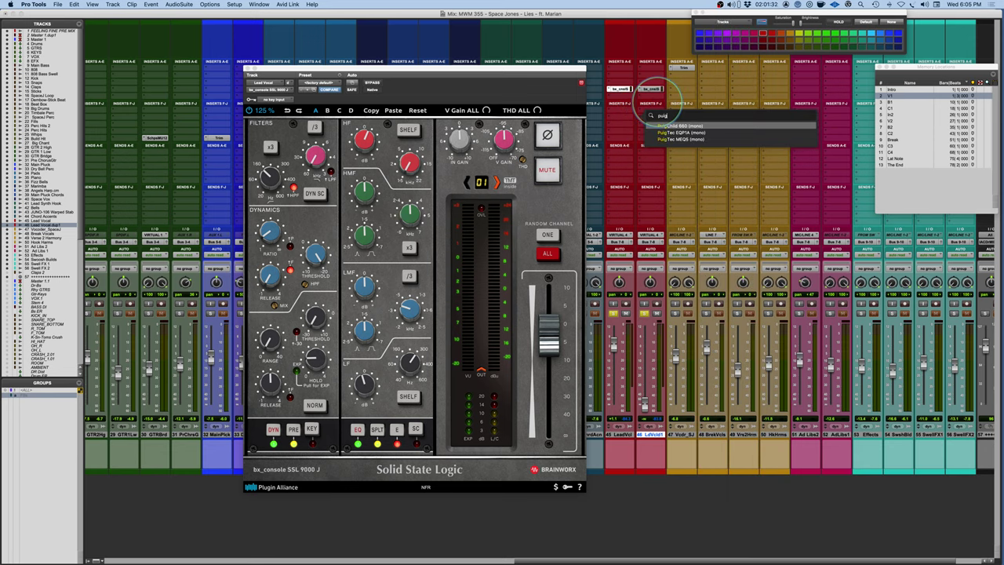
{"action": "key", "text": "Return"}
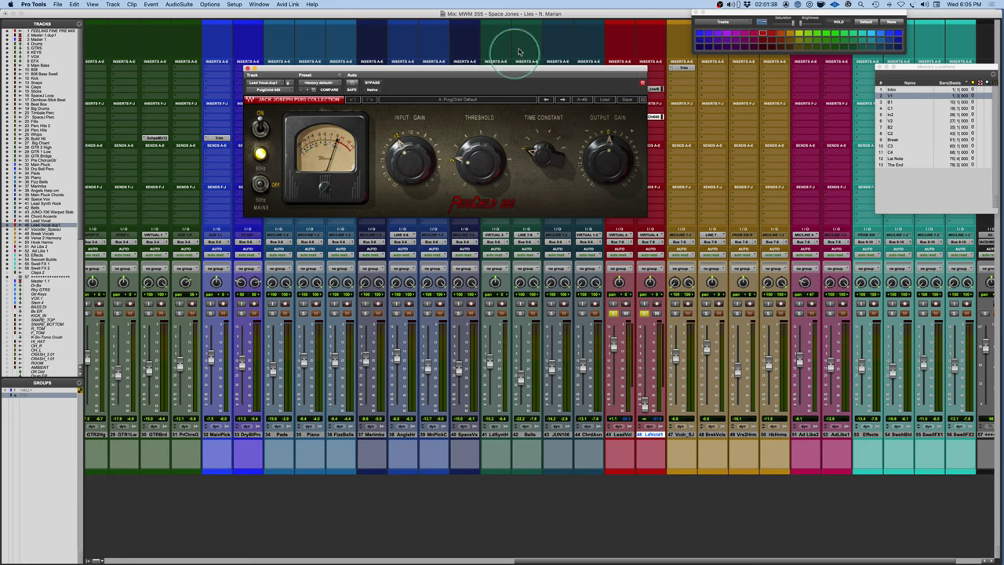
{"action": "left_click_drag", "start_coordinate": [509, 74], "coordinate": [484, 60]}
Adjust the PuigChild 660's time constant and increase its threshold and input gain while playing the duplicated vocal.
{"action": "left_click_drag", "start_coordinate": [521, 106], "coordinate": [525, 120]}
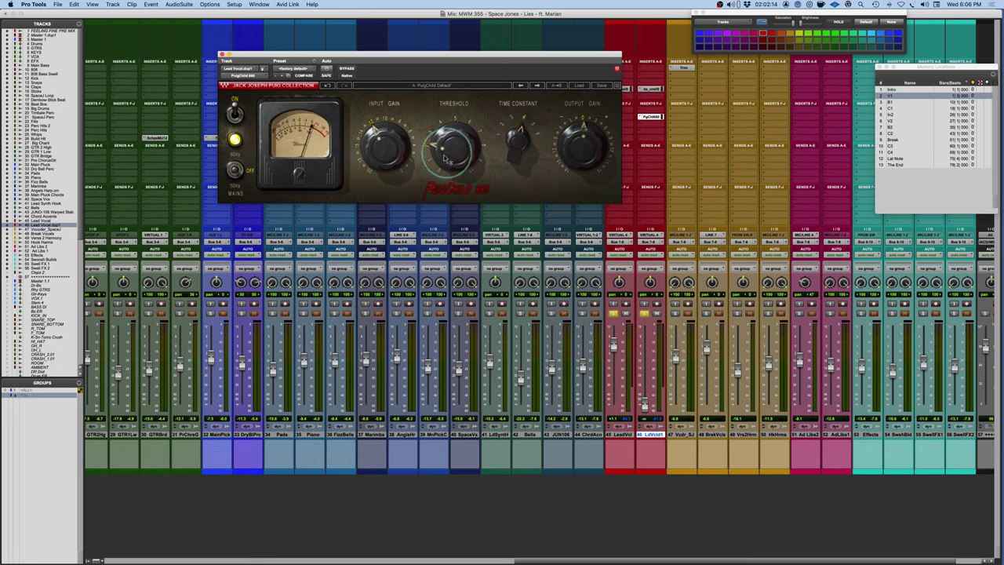
{"action": "mouse_move", "coordinate": [449, 163]}
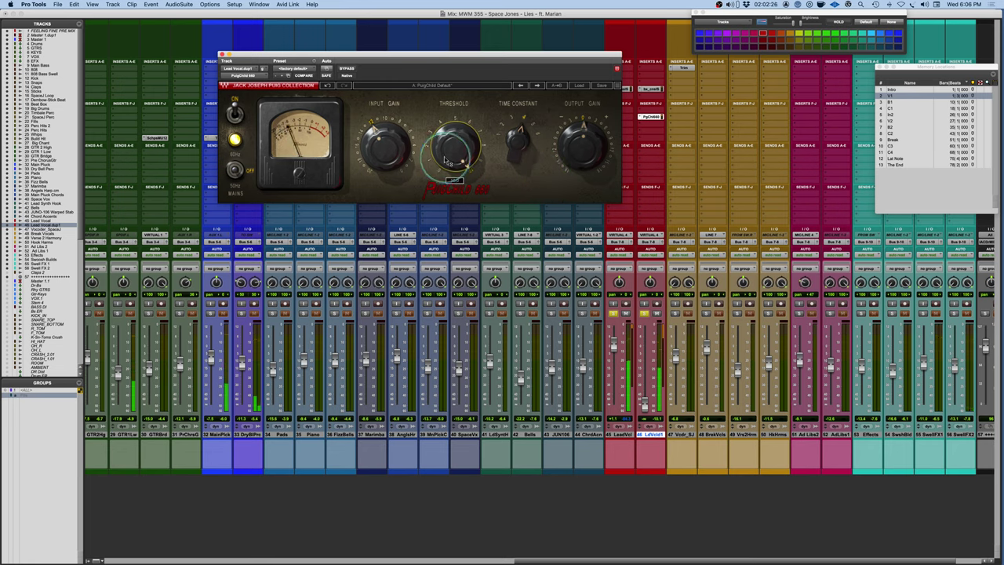
{"action": "left_click_drag", "start_coordinate": [384, 145], "coordinate": [382, 118]}
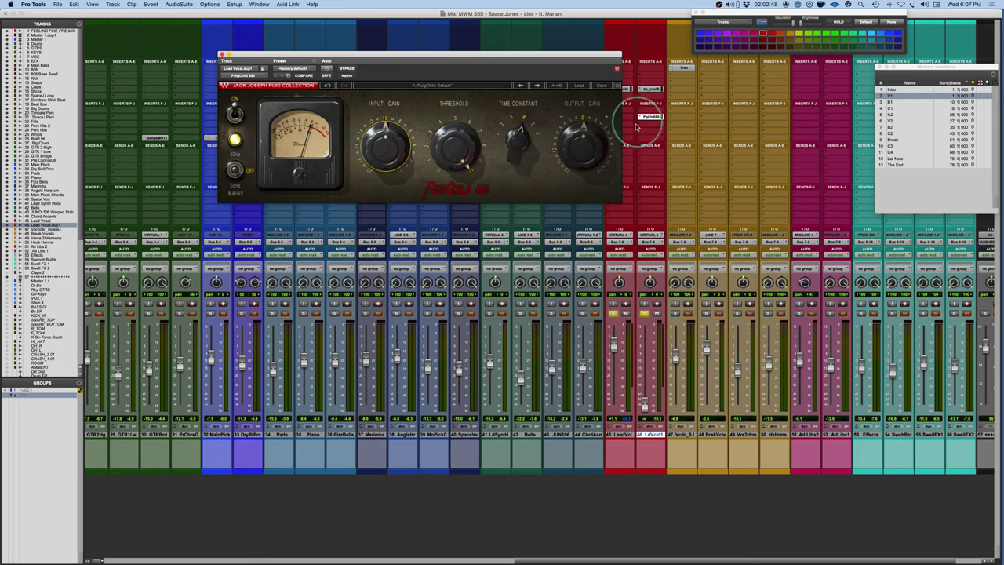
Move the PuigChild window aside and raise the duplicated vocal's fader to about -13 dB during playback to blend in the compressed copy.
{"action": "left_click_drag", "start_coordinate": [583, 60], "coordinate": [534, 58]}
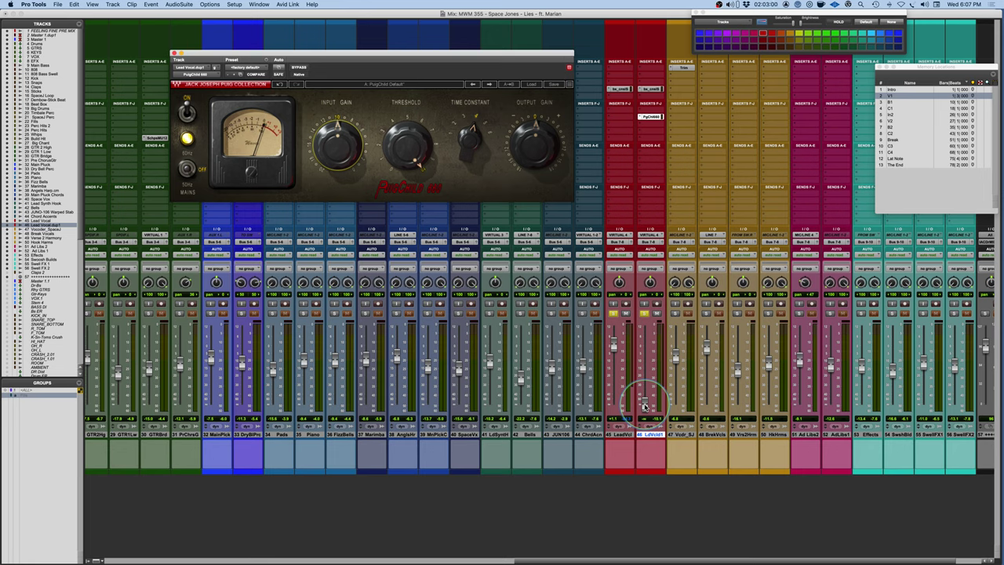
{"action": "left_click", "coordinate": [646, 328]}
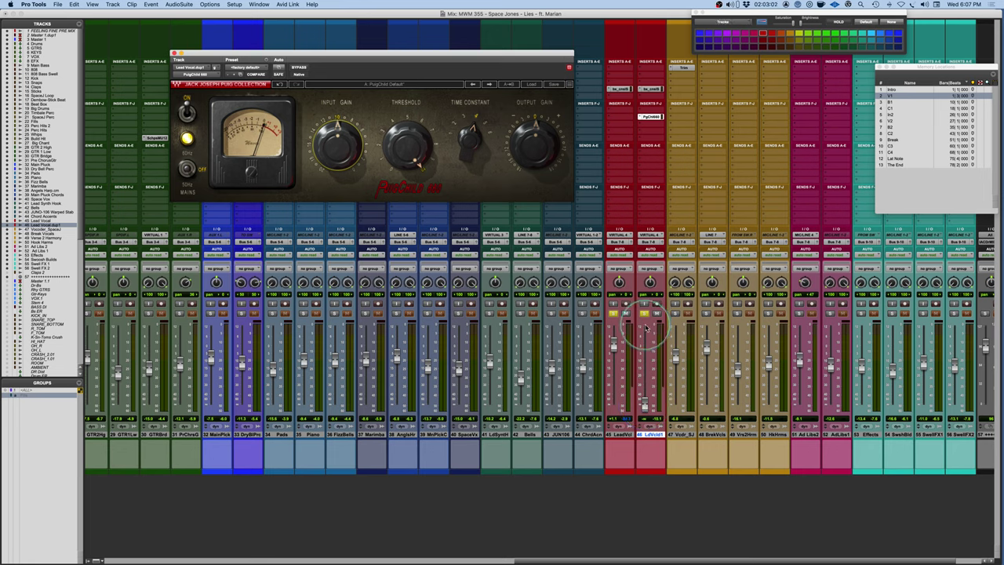
{"action": "left_click", "coordinate": [659, 441]}
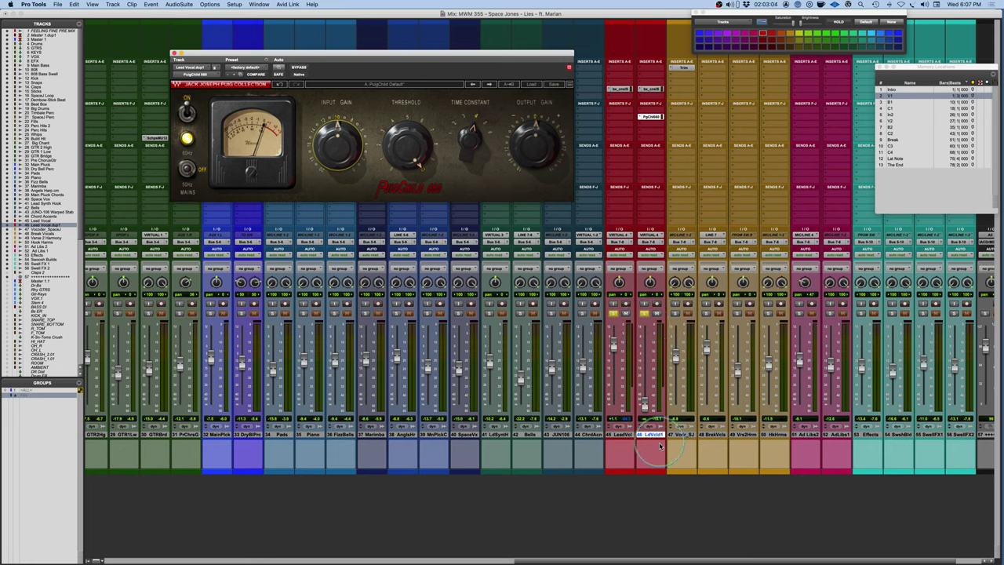
{"action": "left_click", "coordinate": [655, 360]}
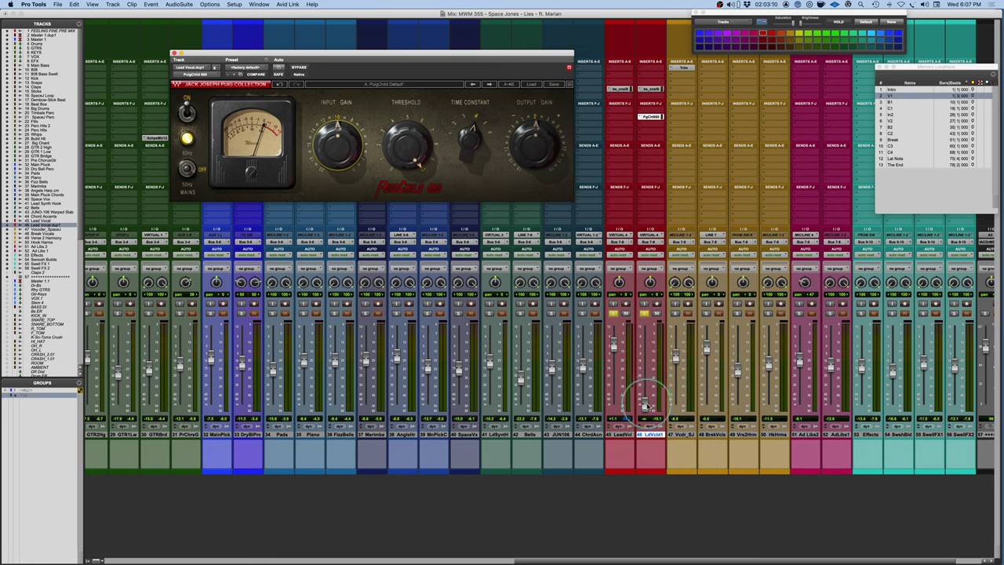
{"action": "left_click_drag", "start_coordinate": [645, 404], "coordinate": [648, 367]}
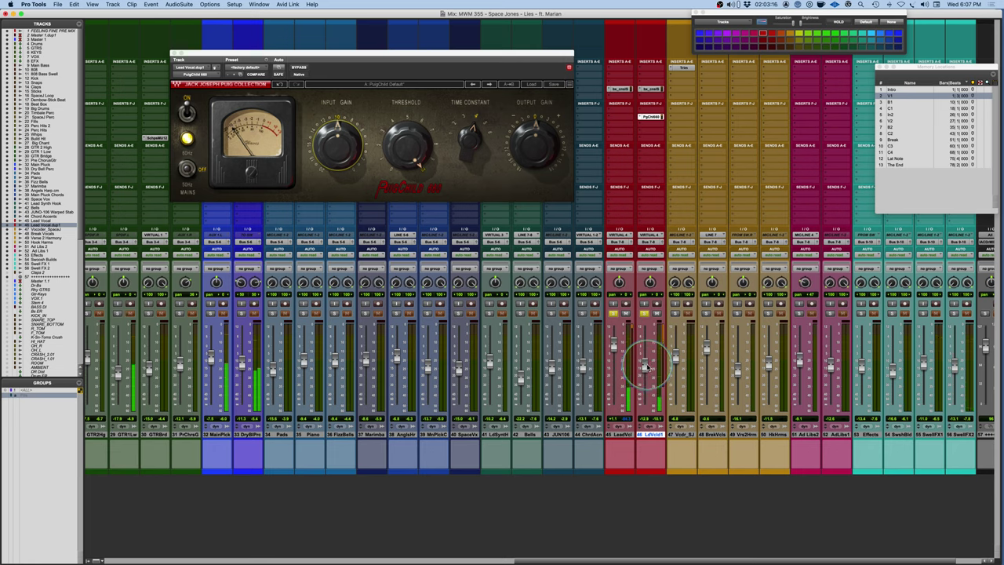
{"action": "left_click", "coordinate": [645, 117]}
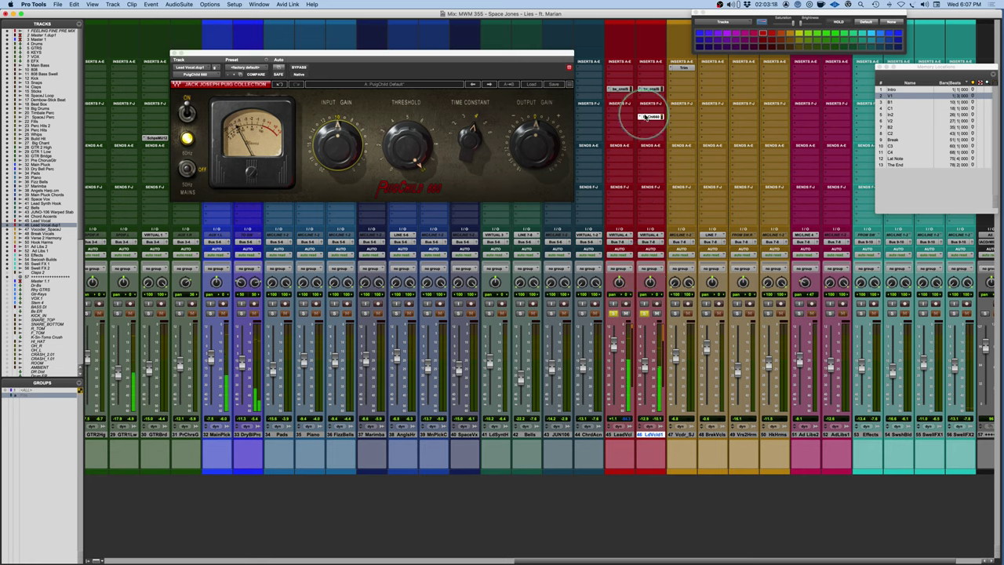
Compare the vocal blend with the PuigChild 660 bypassed and active, and toggle the duplicated vocal's mute to check its contribution.
{"action": "left_click", "coordinate": [298, 67]}
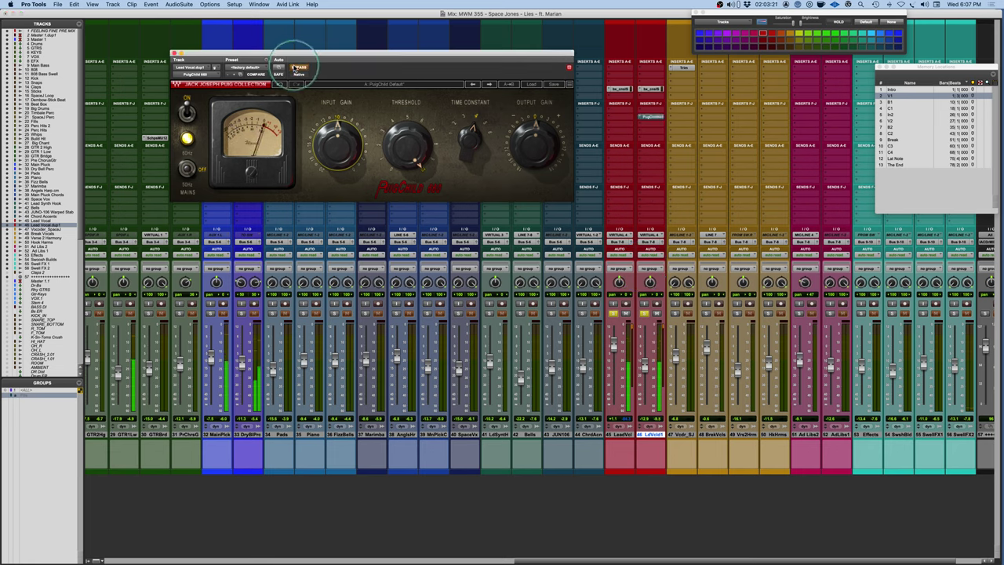
{"action": "left_click", "coordinate": [297, 67]}
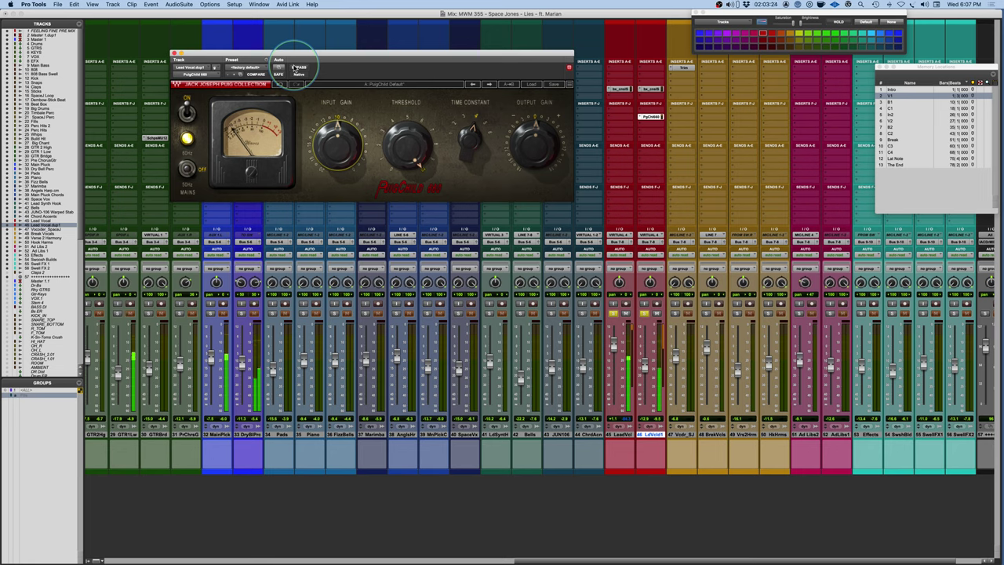
{"action": "left_click", "coordinate": [561, 465]}
{"action": "left_click", "coordinate": [659, 315]}
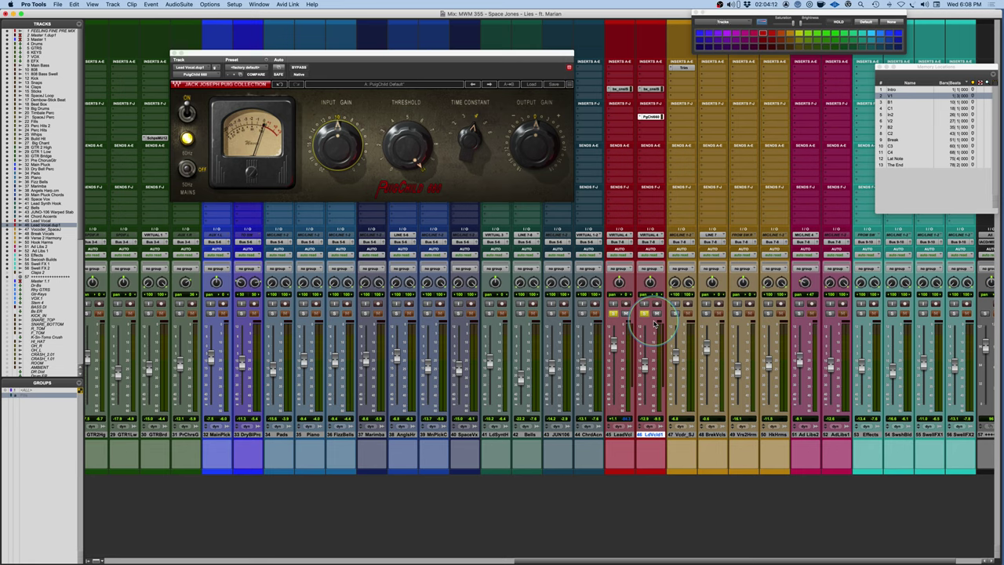
Insert the NA PSA1000 Jr (mono) plug-in on the duplicated lead vocal directly above the PuigChild and move its window clear of the inserts.
{"action": "left_click", "coordinate": [646, 115]}
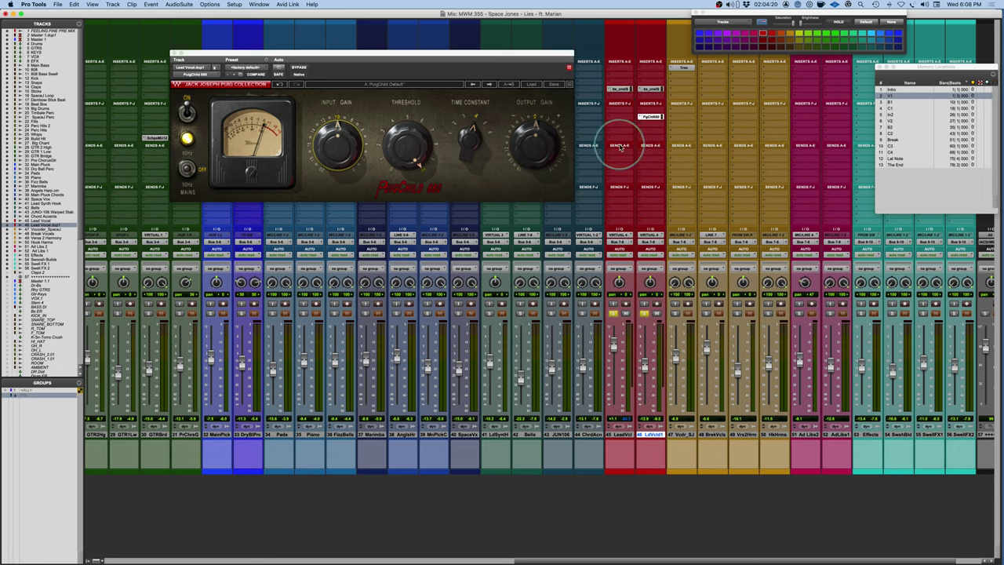
{"action": "left_click", "coordinate": [640, 114]}
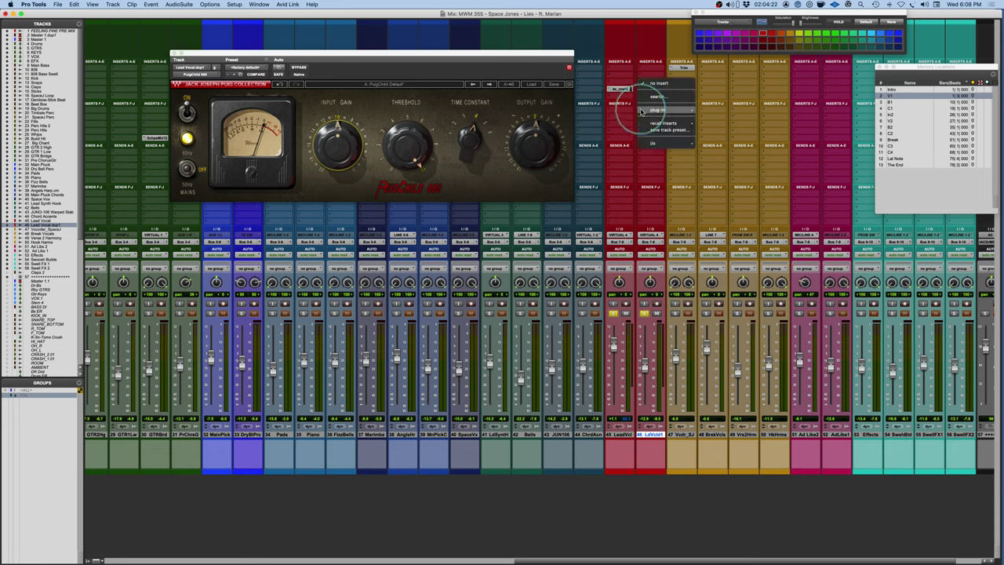
{"action": "left_click", "coordinate": [652, 95]}
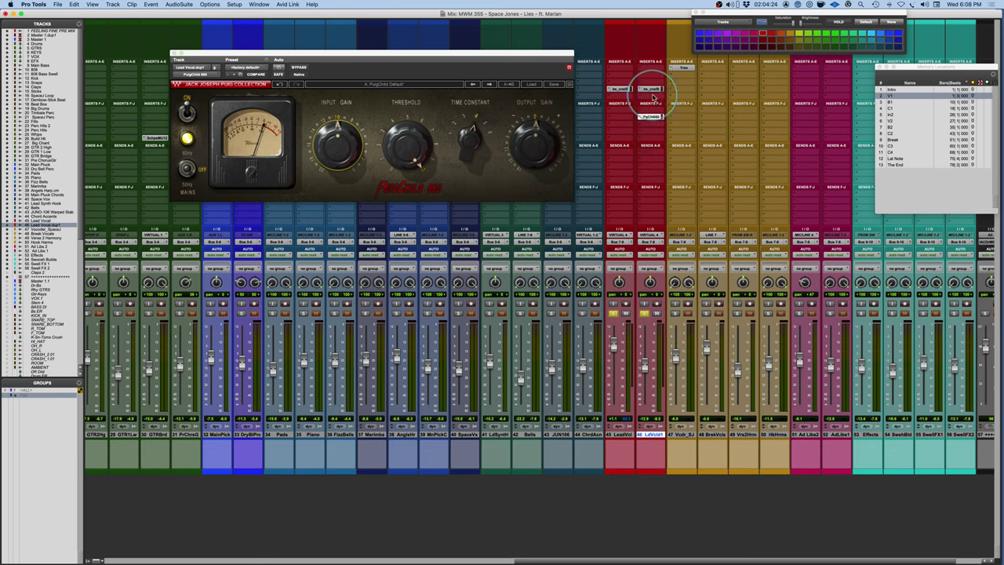
{"action": "type", "text": "psa"}
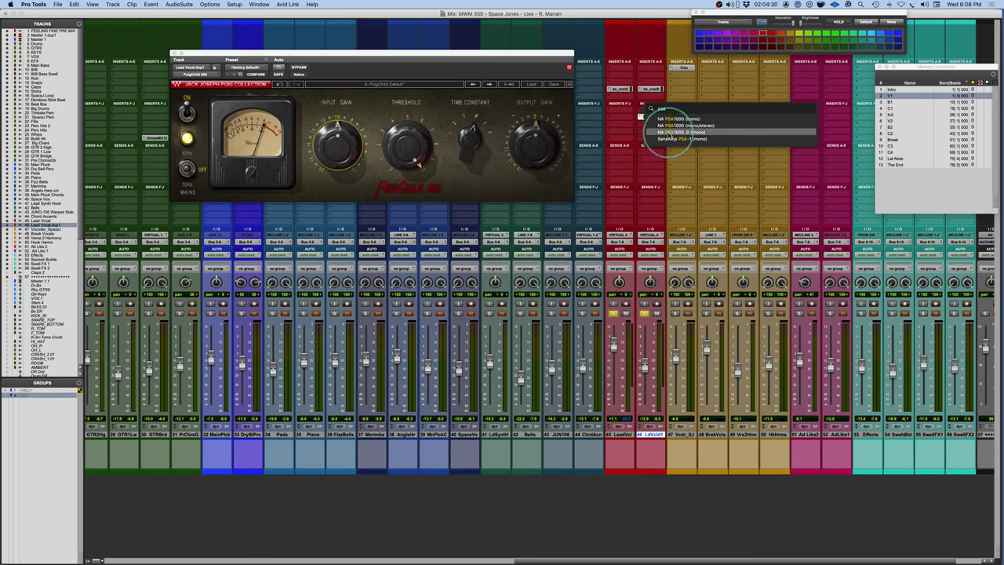
{"action": "left_click", "coordinate": [663, 131]}
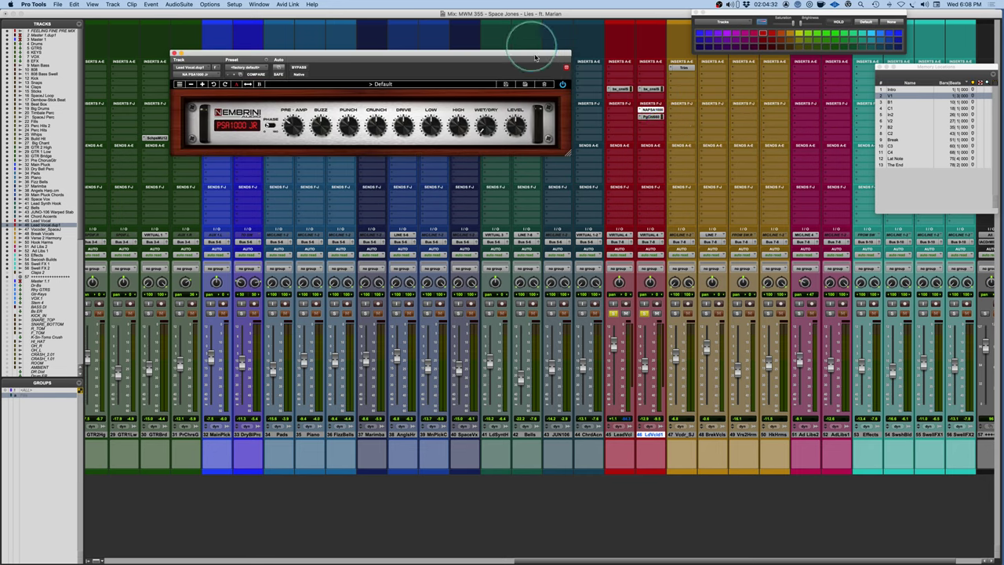
{"action": "left_click_drag", "start_coordinate": [512, 55], "coordinate": [555, 99]}
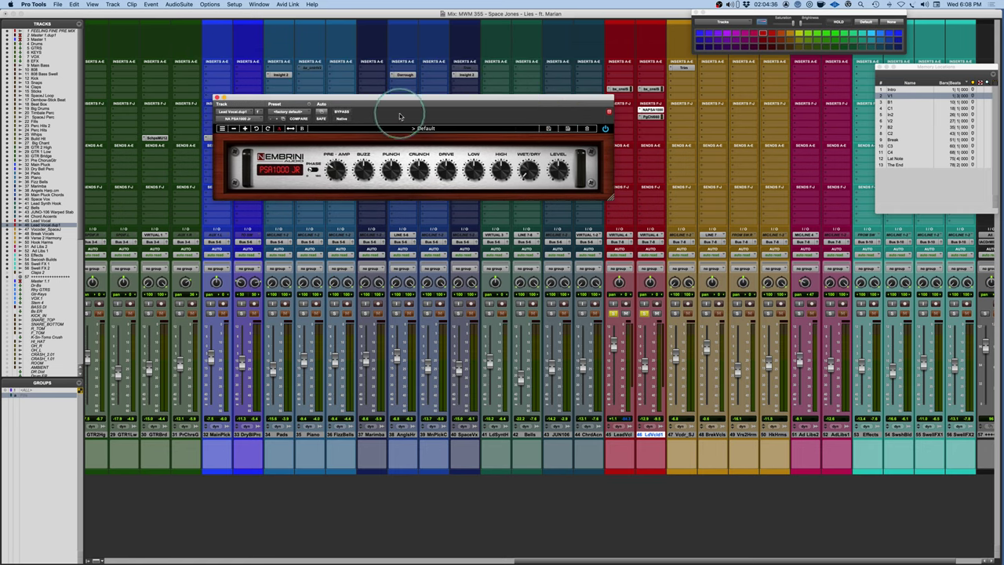
{"action": "left_click_drag", "start_coordinate": [405, 99], "coordinate": [392, 152]}
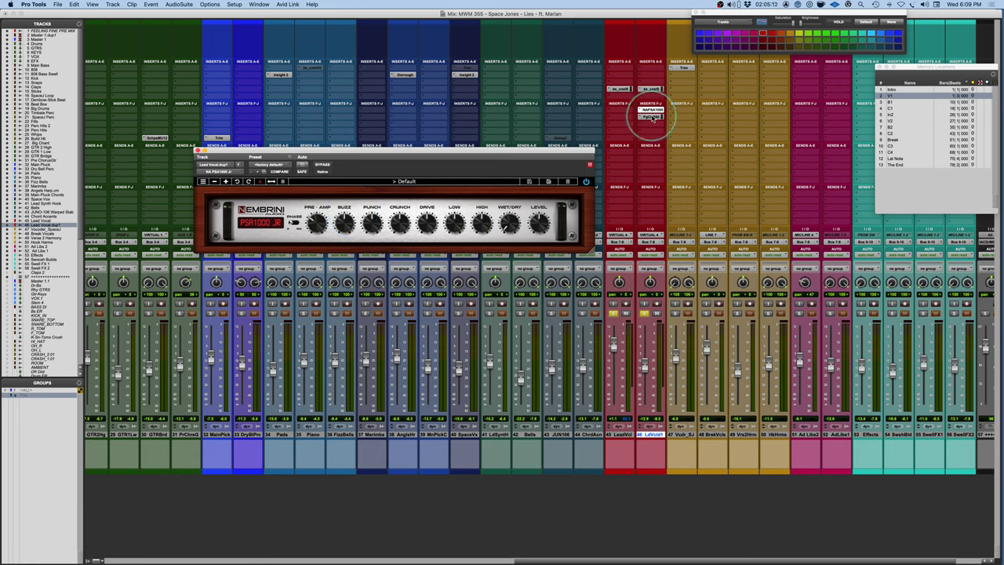
Open the PuigChild 660 window below the PSA1000 Jr and adjust the PSA1000 Jr's Buzz during playback.
{"action": "left_click", "coordinate": [651, 117]}
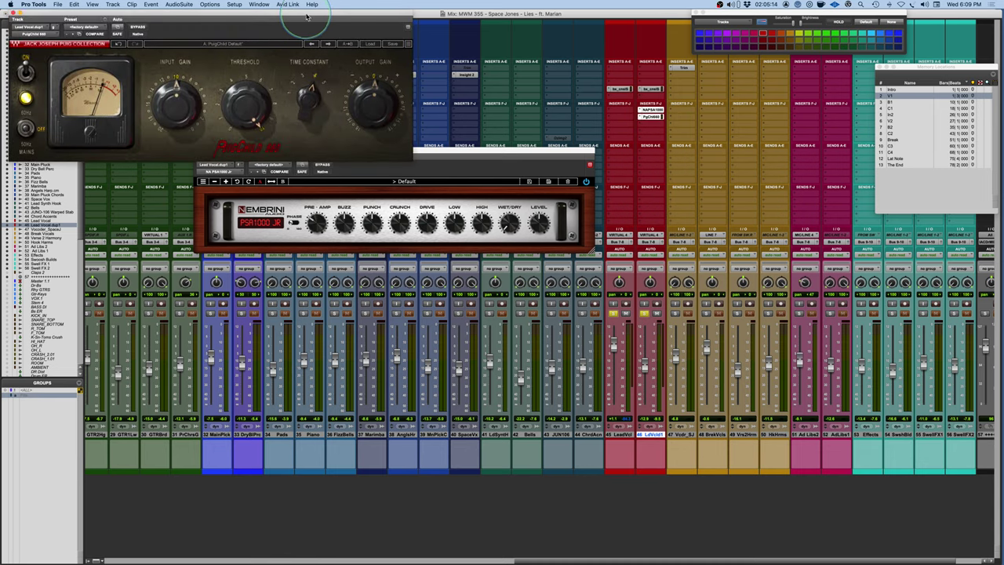
{"action": "left_click_drag", "start_coordinate": [298, 14], "coordinate": [485, 267]}
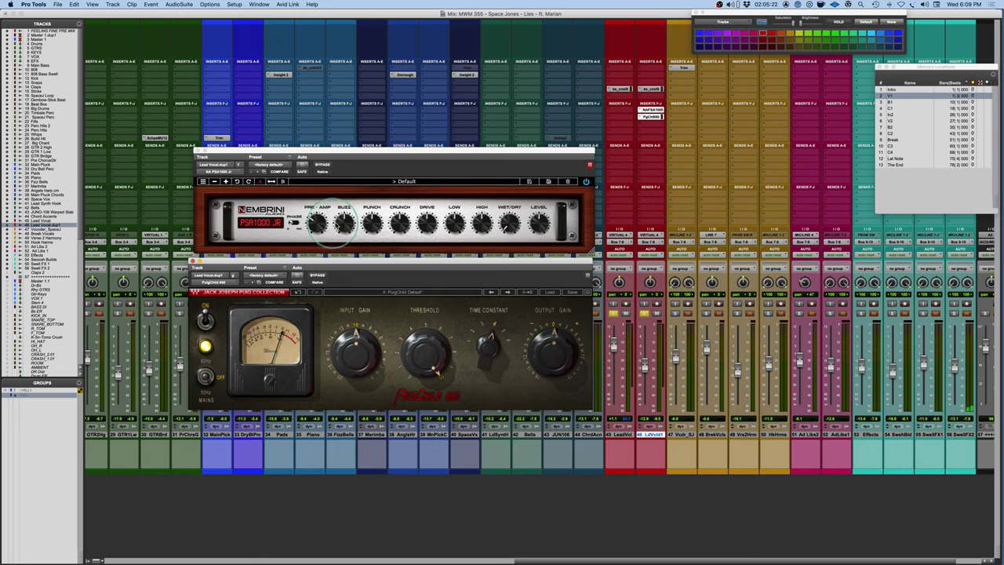
{"action": "left_click_drag", "start_coordinate": [343, 215], "coordinate": [343, 213]}
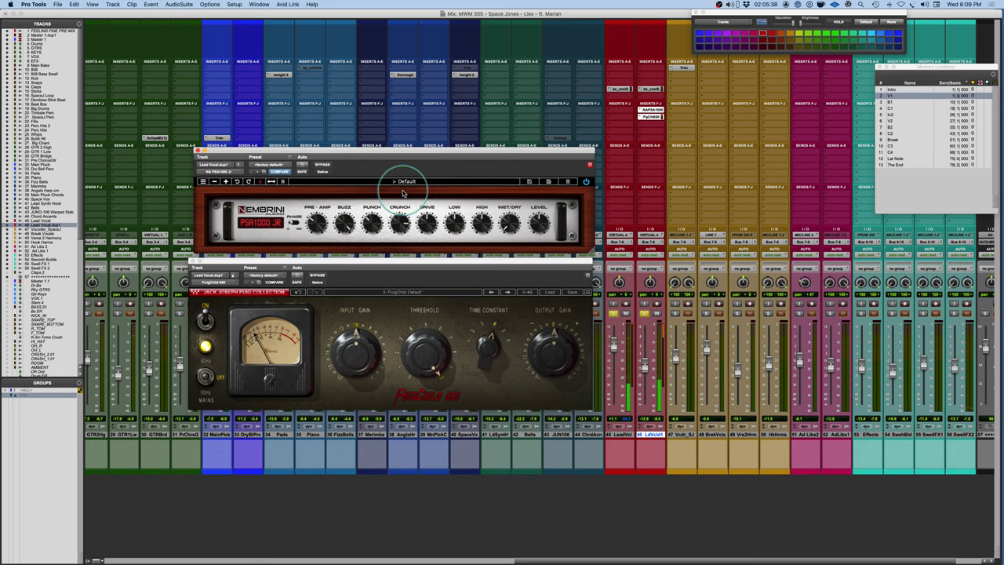
Compare the duplicated vocal with the PSA1000 Jr bypassed and active several times during playback.
{"action": "left_click", "coordinate": [322, 164]}
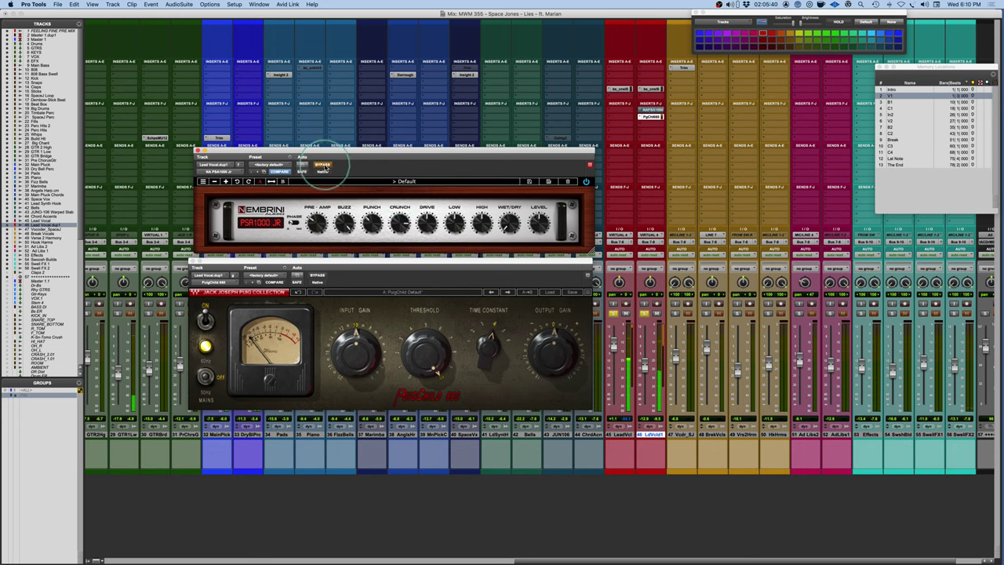
{"action": "left_click", "coordinate": [322, 166]}
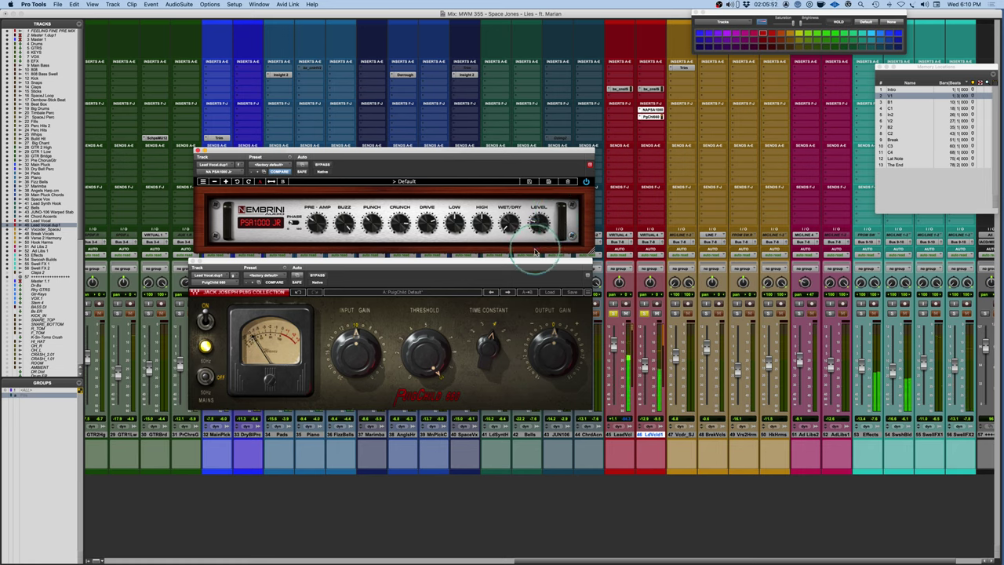
{"action": "left_click", "coordinate": [321, 164]}
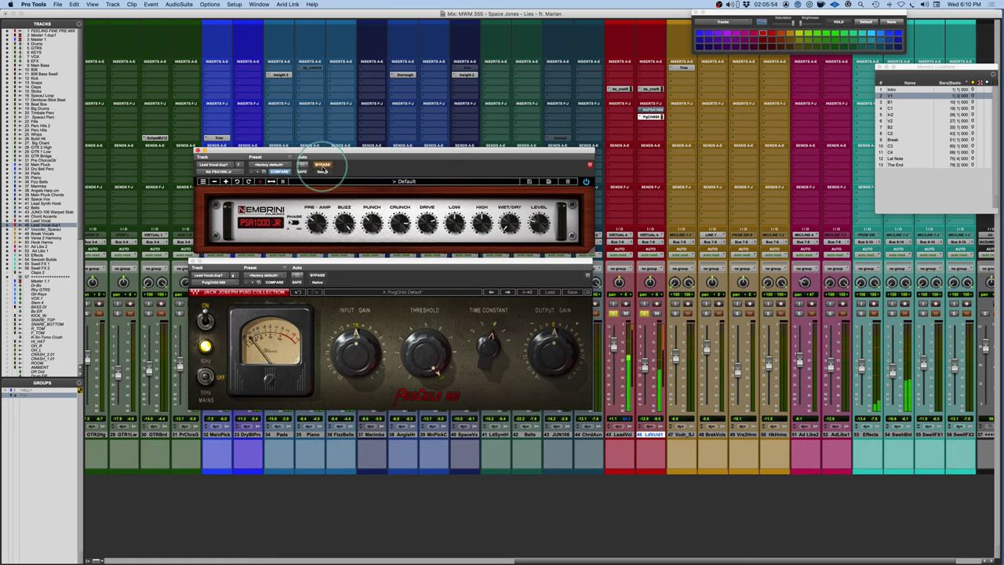
{"action": "left_click", "coordinate": [322, 165]}
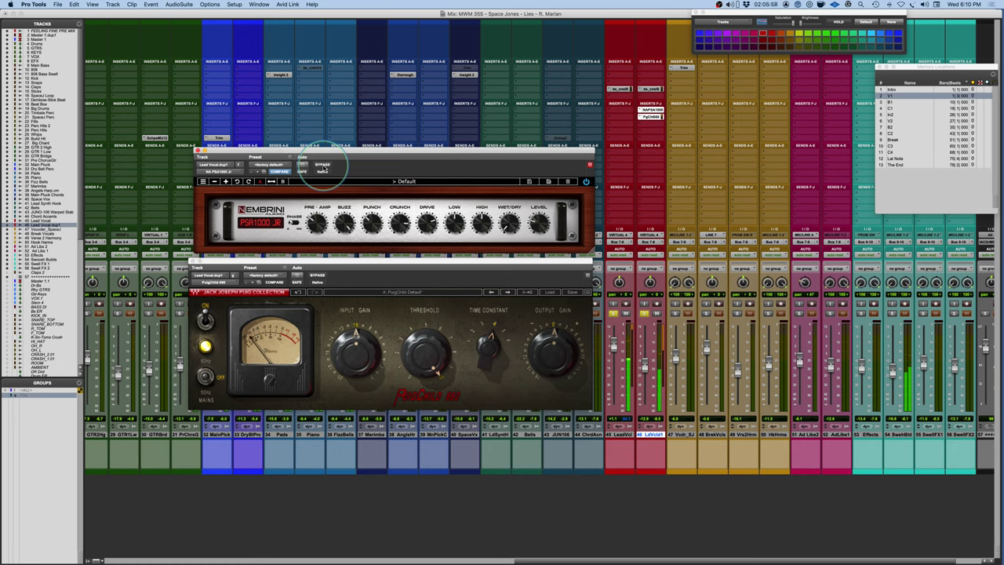
{"action": "left_click", "coordinate": [322, 165]}
{"action": "left_click", "coordinate": [322, 166]}
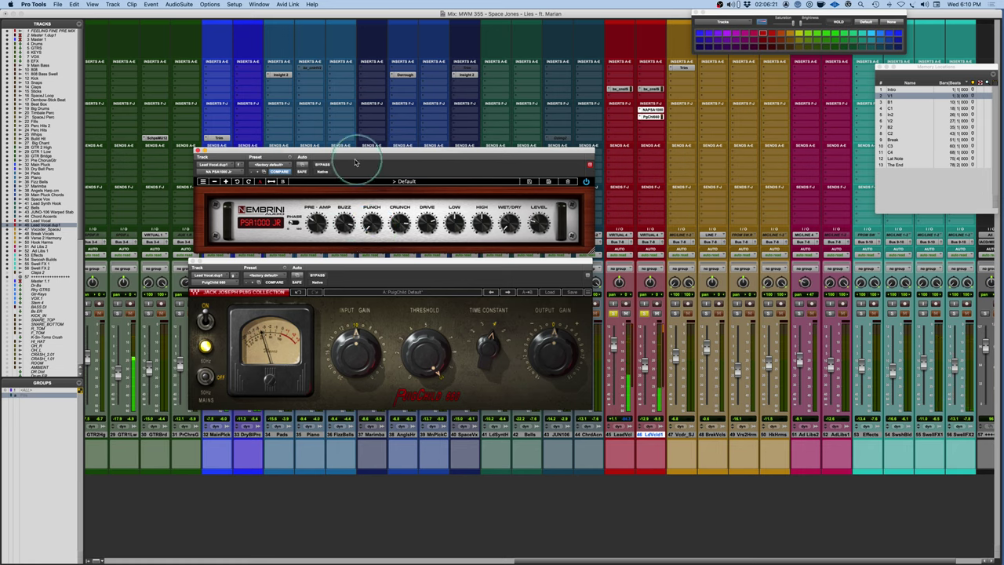
{"action": "left_click", "coordinate": [322, 166]}
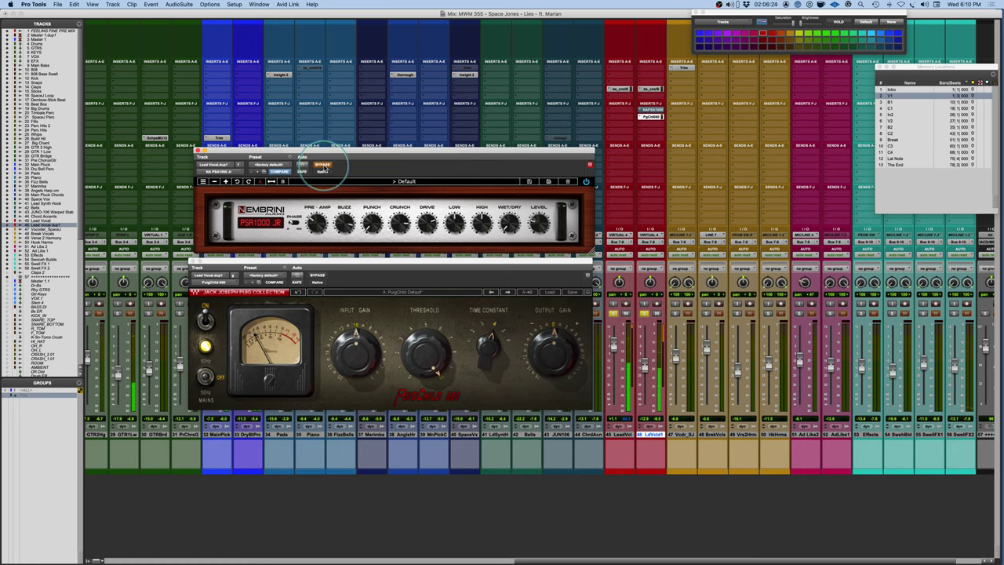
{"action": "left_click", "coordinate": [323, 166]}
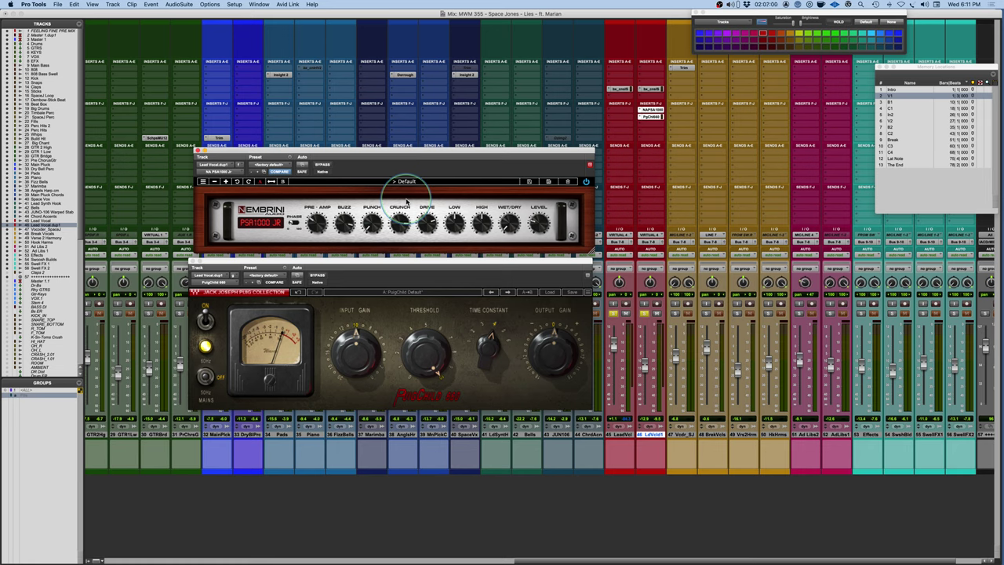
Insert the mono Aphex Vintage Exciter on the duplicated lead vocal between the console and the PSA1000 Jr, and move its window up.
{"action": "left_click", "coordinate": [642, 96]}
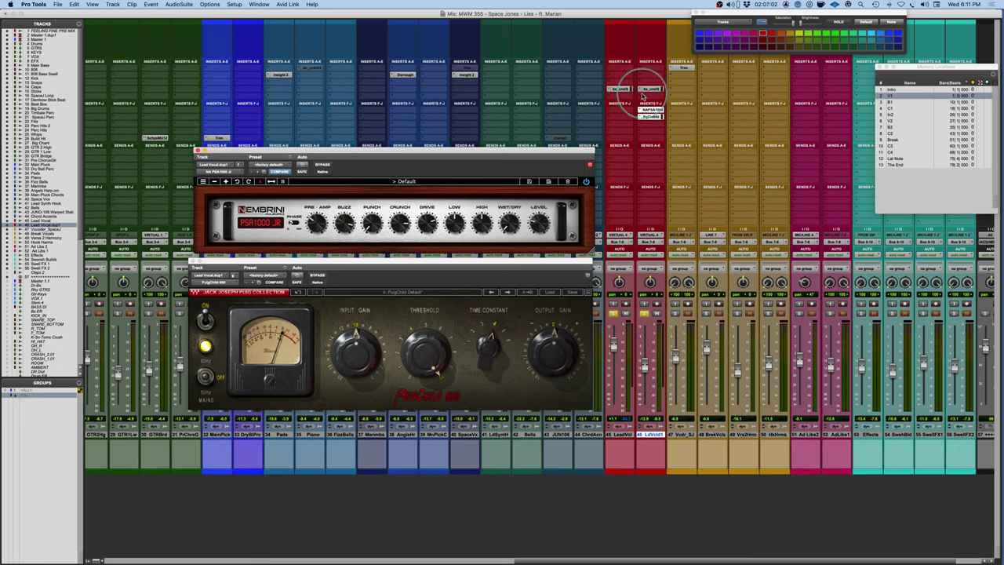
{"action": "left_click", "coordinate": [650, 86]}
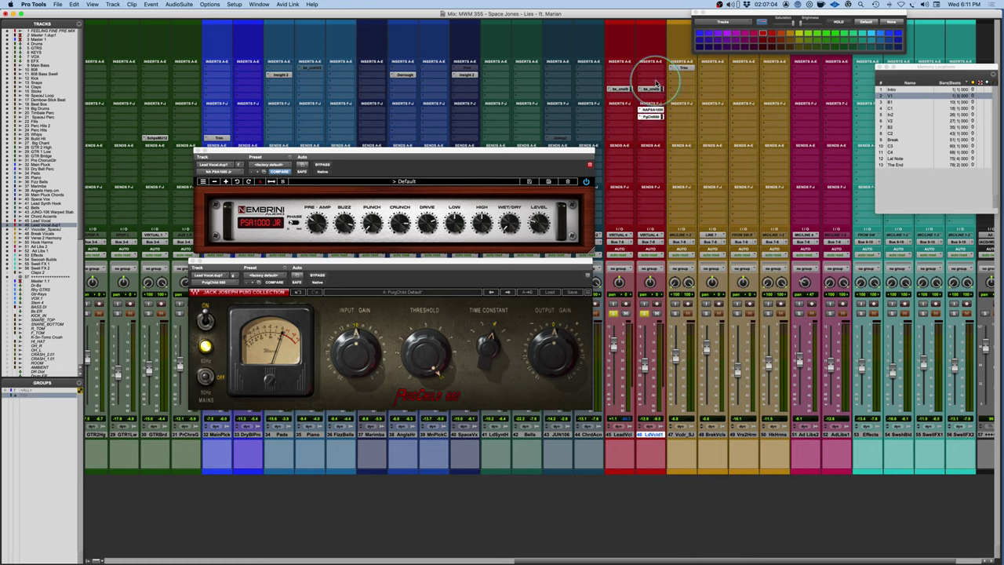
{"action": "left_click", "coordinate": [655, 84]}
{"action": "type", "text": "aphex"}
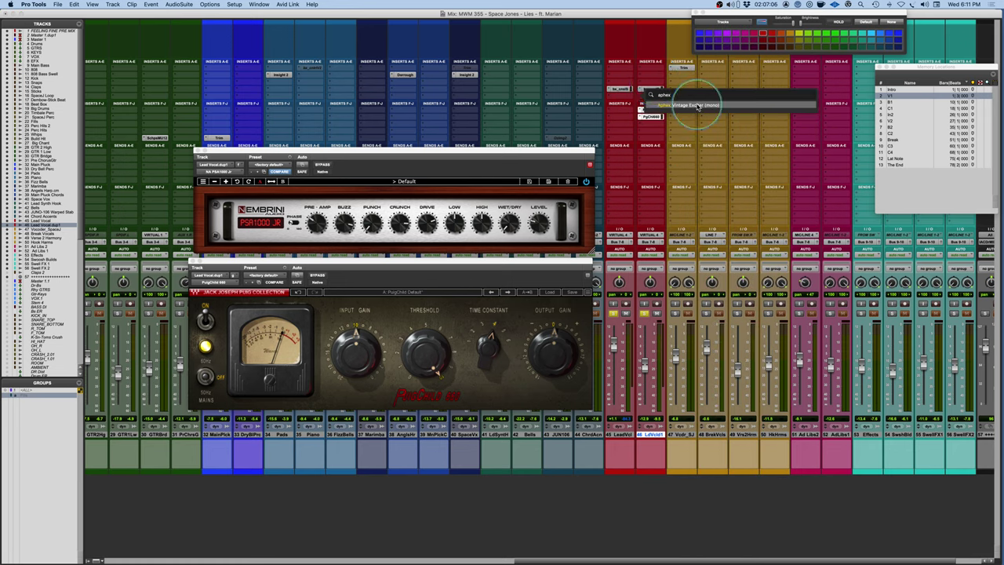
{"action": "left_click", "coordinate": [695, 104]}
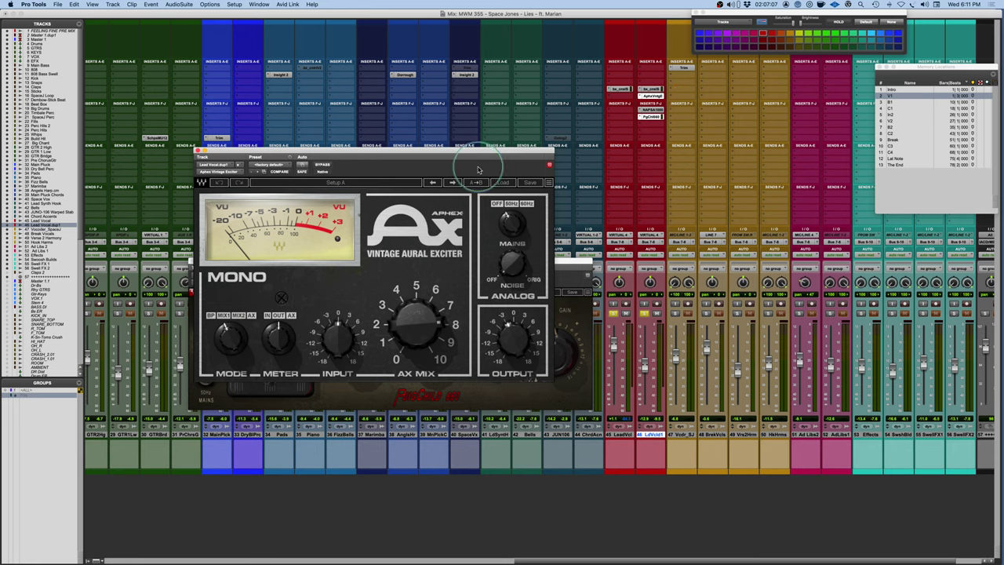
{"action": "left_click_drag", "start_coordinate": [481, 152], "coordinate": [469, 55]}
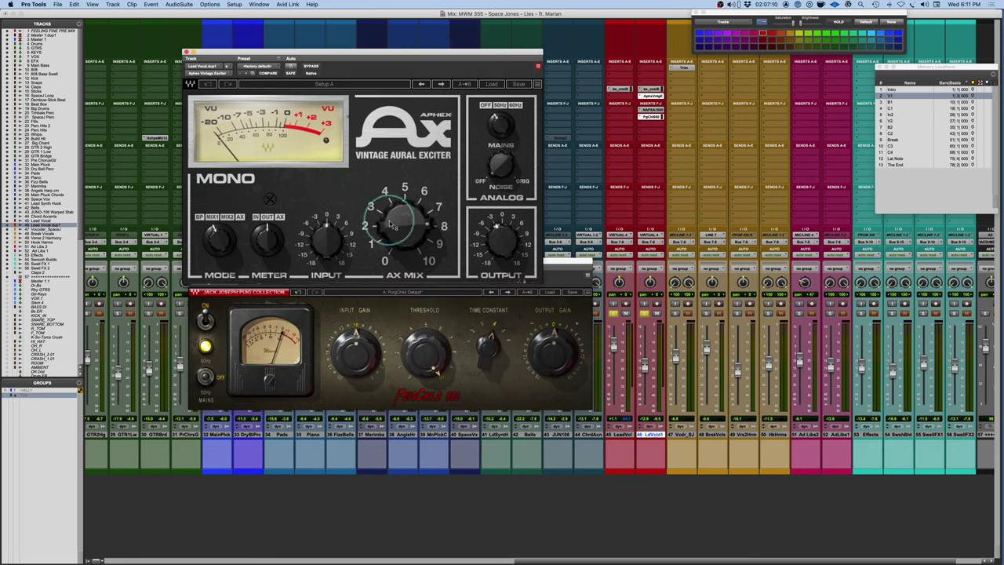
Adjust the Aphex exciter's AX Mix and bring the duplicated vocal's fader back up to about -13 dB while comparing during playback.
{"action": "left_click_drag", "start_coordinate": [376, 245], "coordinate": [378, 210]}
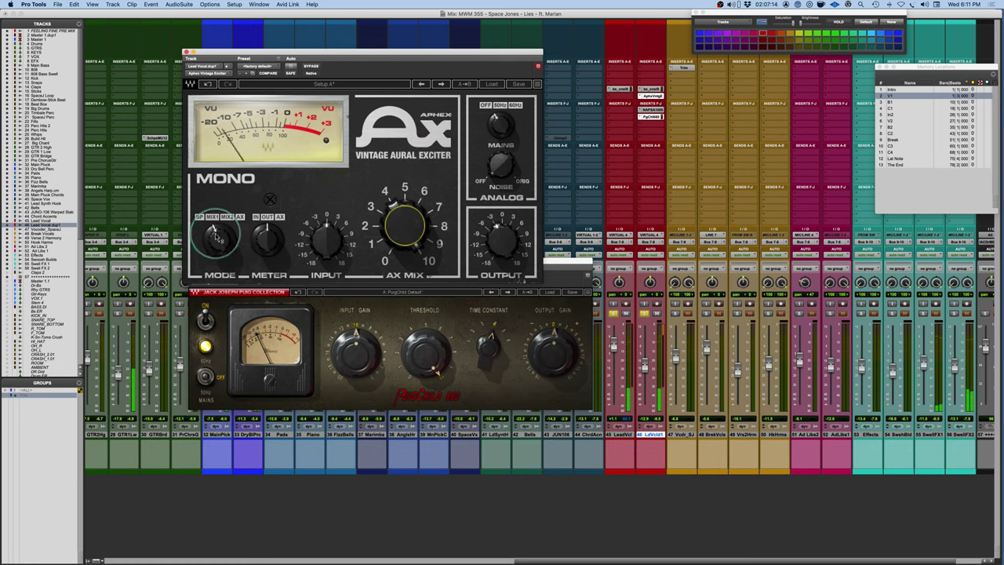
{"action": "left_click", "coordinate": [314, 65]}
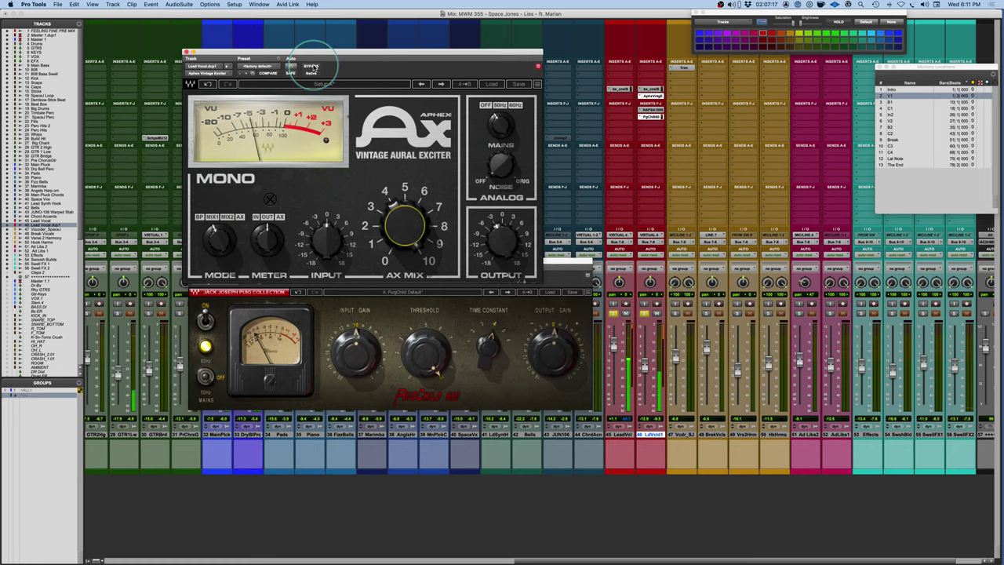
{"action": "left_click", "coordinate": [312, 67]}
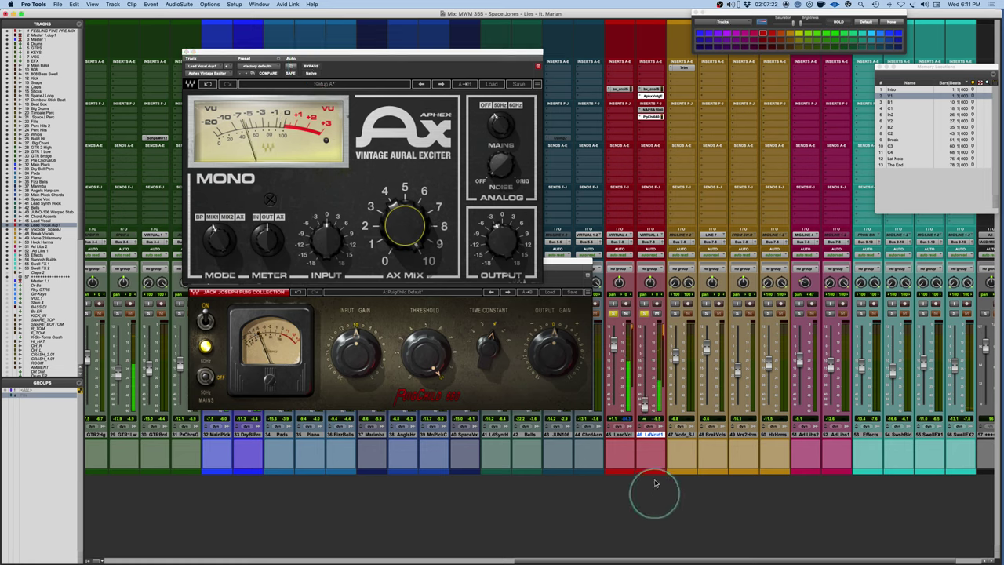
{"action": "left_click_drag", "start_coordinate": [645, 402], "coordinate": [644, 369]}
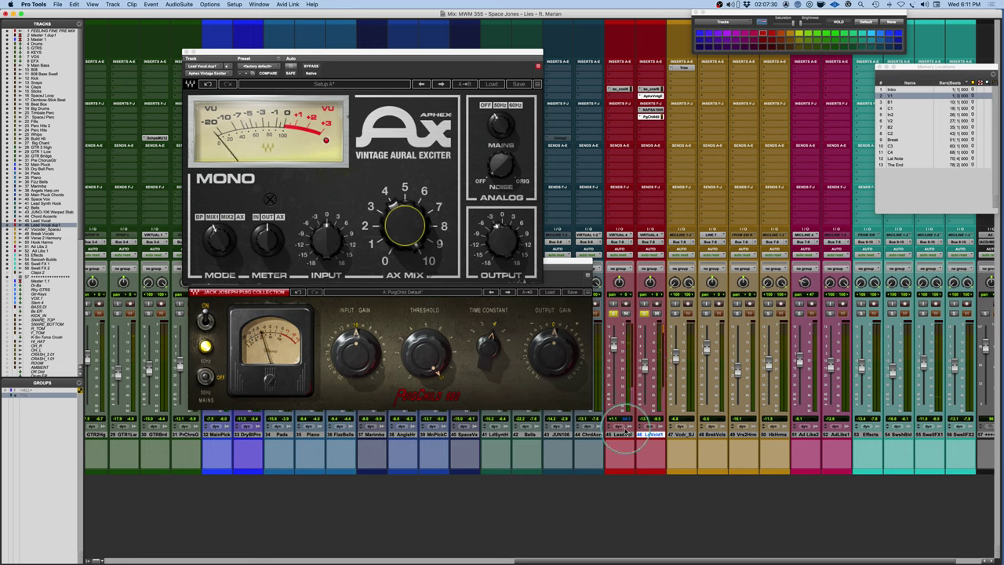
Group the Lead Vocal and its duplicate as a Mix/Edit group named LV and lower their linked faders, the lead to about -0.4 dB.
{"action": "left_click", "coordinate": [624, 434], "text": "shift"}
{"action": "key", "text": "super+g"}
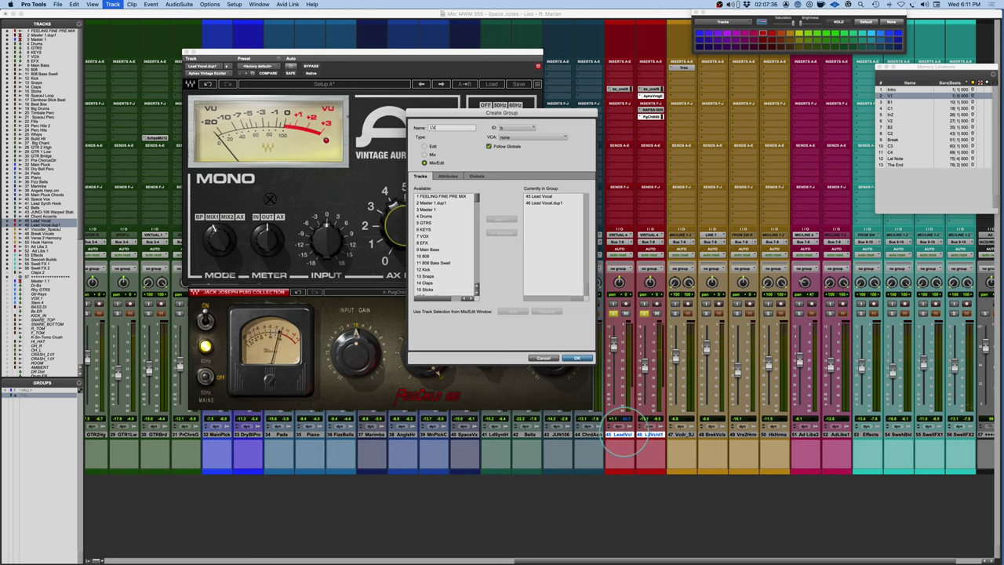
{"action": "key", "text": "Return"}
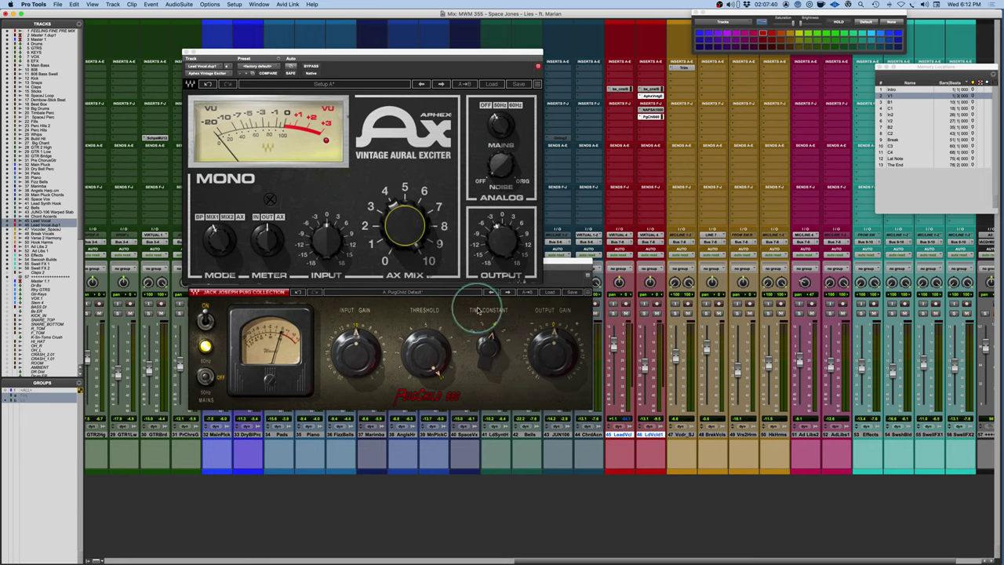
{"action": "left_click_drag", "start_coordinate": [615, 344], "coordinate": [617, 348]}
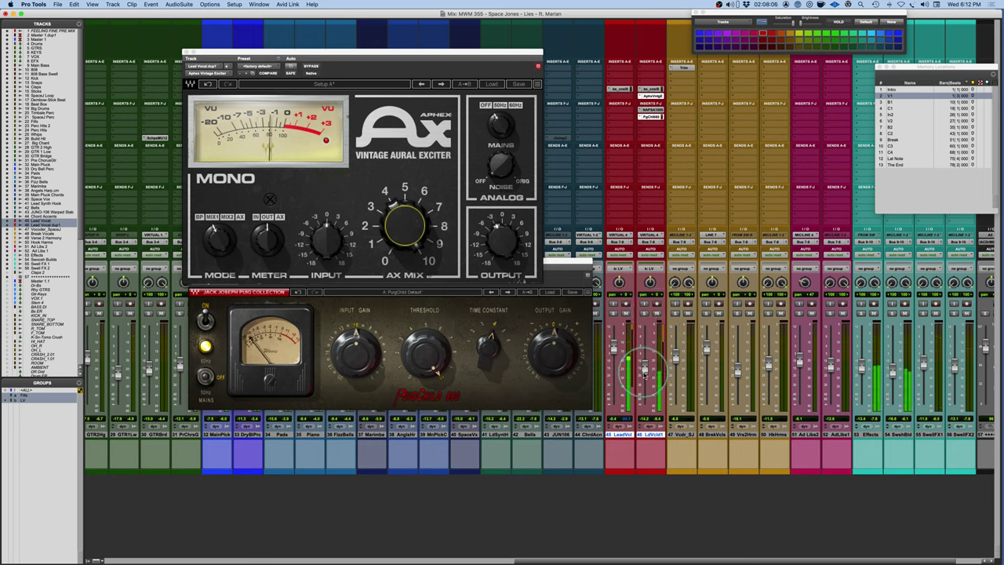
Compare the vocal blend with the duplicated track's inserts bypassed and active during playback.
{"action": "left_click", "coordinate": [650, 89], "text": "super"}
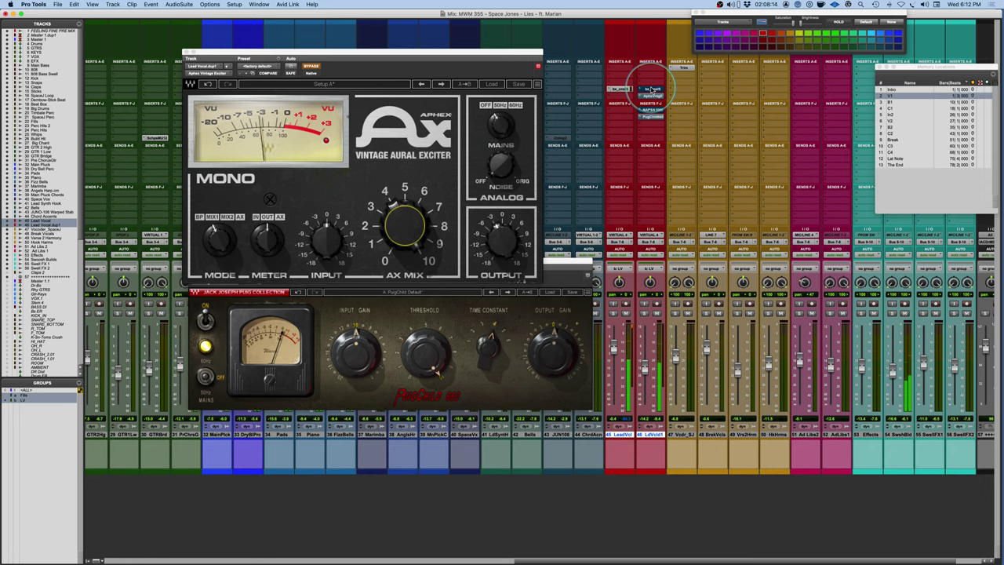
{"action": "left_click", "coordinate": [650, 89], "text": "super"}
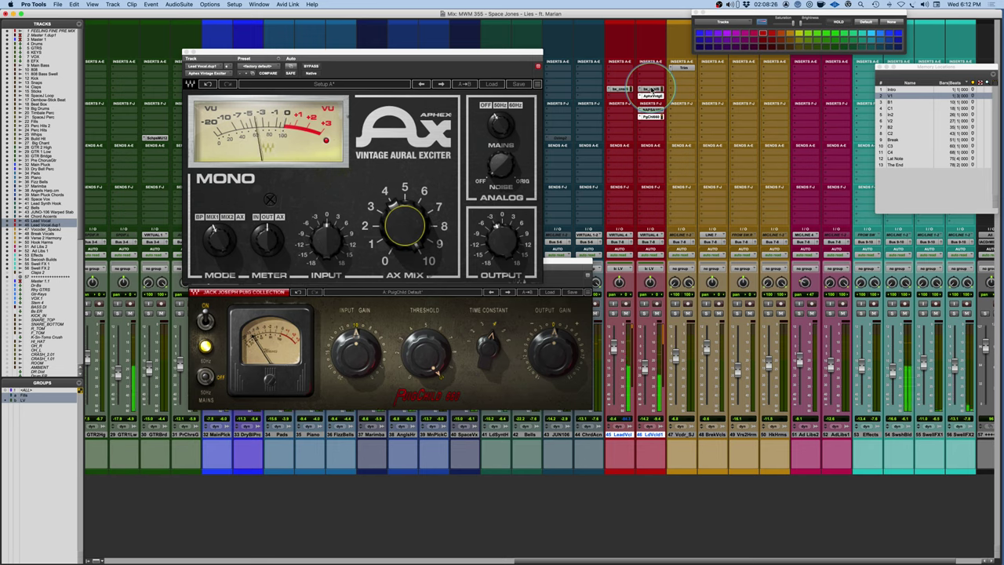
{"action": "left_click", "coordinate": [650, 90], "text": "super"}
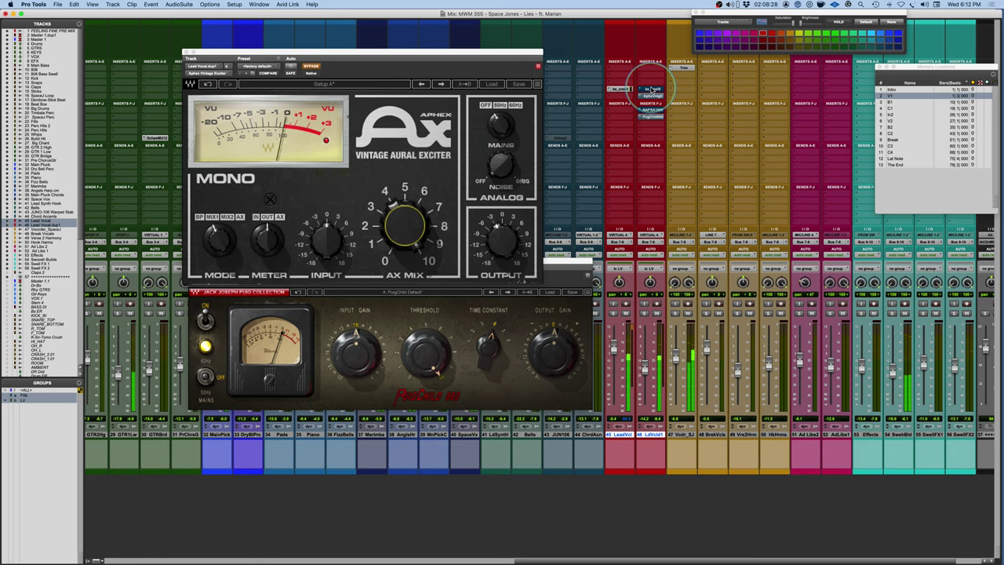
{"action": "left_click", "coordinate": [651, 89], "text": "super"}
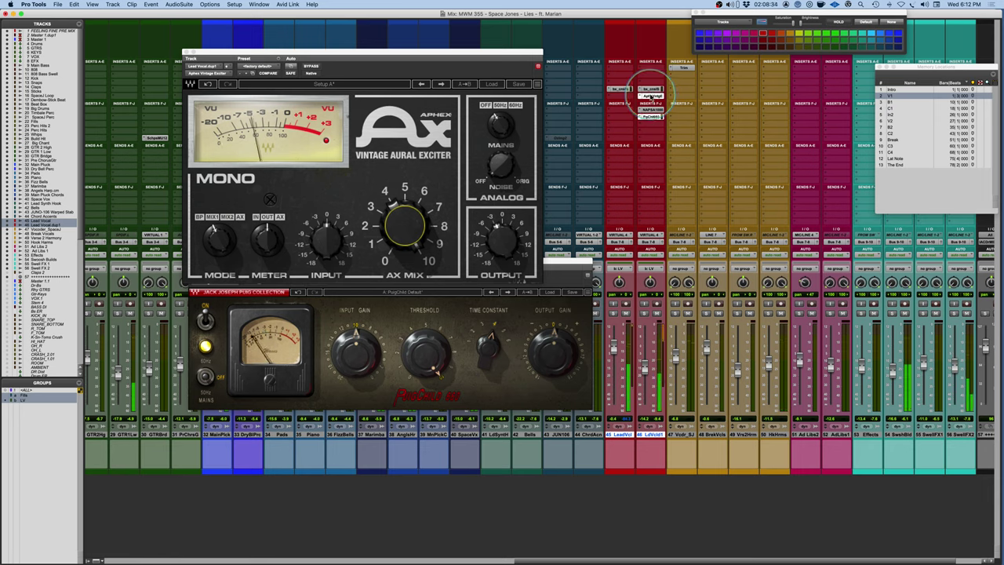
{"action": "left_click", "coordinate": [651, 95], "text": "super"}
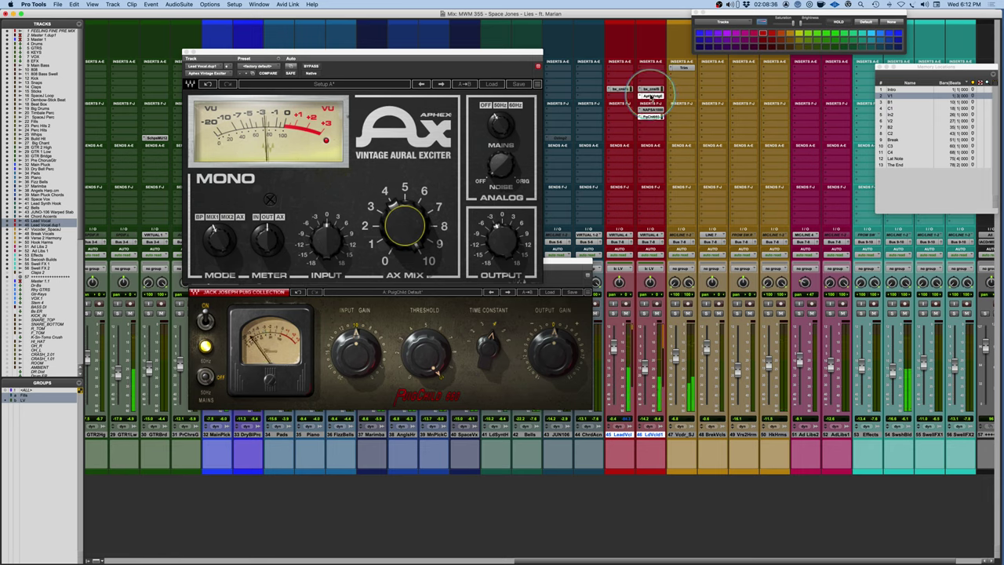